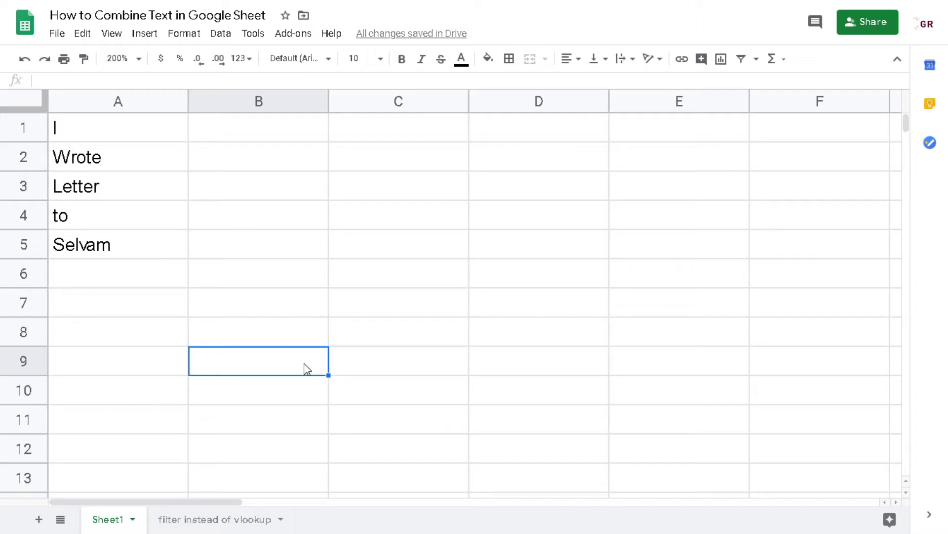
# Start an entry in cell C1, then cancel it
pyautogui.click(382, 138)
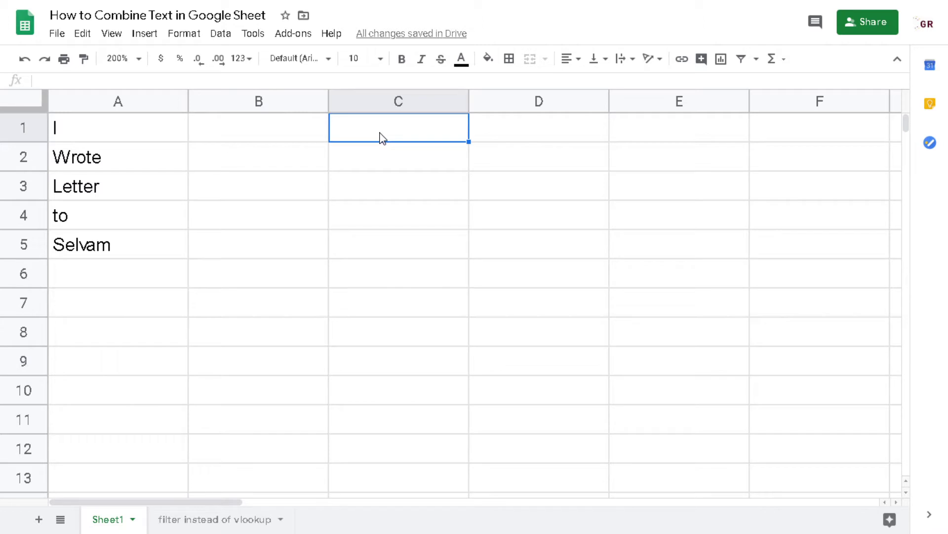
pyautogui.write('=')
pyautogui.press('Escape')
# Point out the words I, Wrote, Letter and to in column A, ending with A1:A5 selected
pyautogui.moveTo(135, 131); pyautogui.dragTo(93, 336)
pyautogui.click(110, 94)
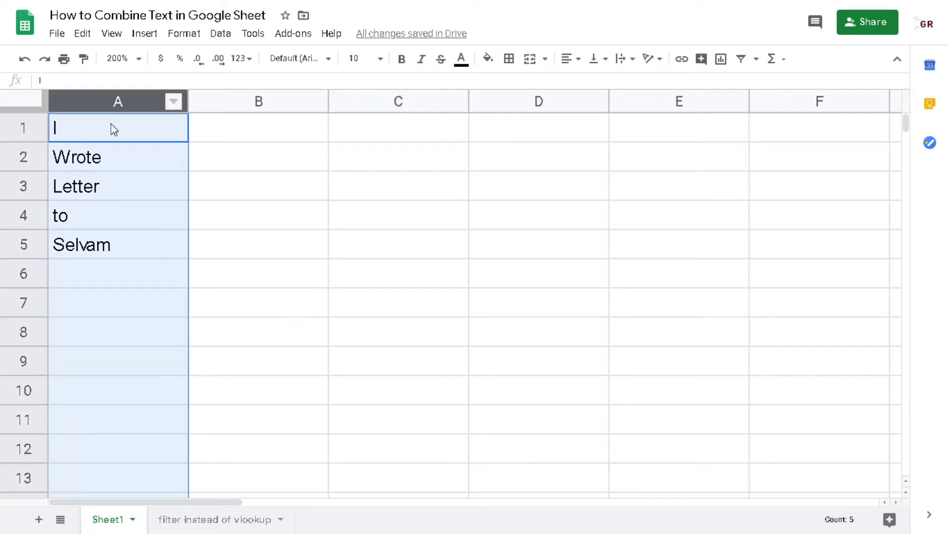
pyautogui.click(148, 138)
pyautogui.click(142, 159)
pyautogui.click(135, 187)
pyautogui.click(121, 221)
pyautogui.click(134, 141)
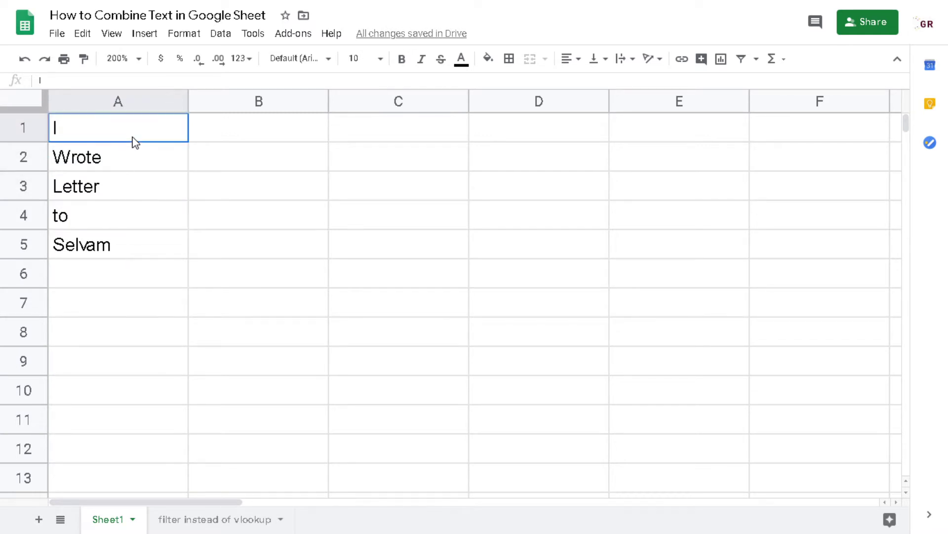
pyautogui.click(122, 158)
pyautogui.click(118, 193)
pyautogui.click(111, 225)
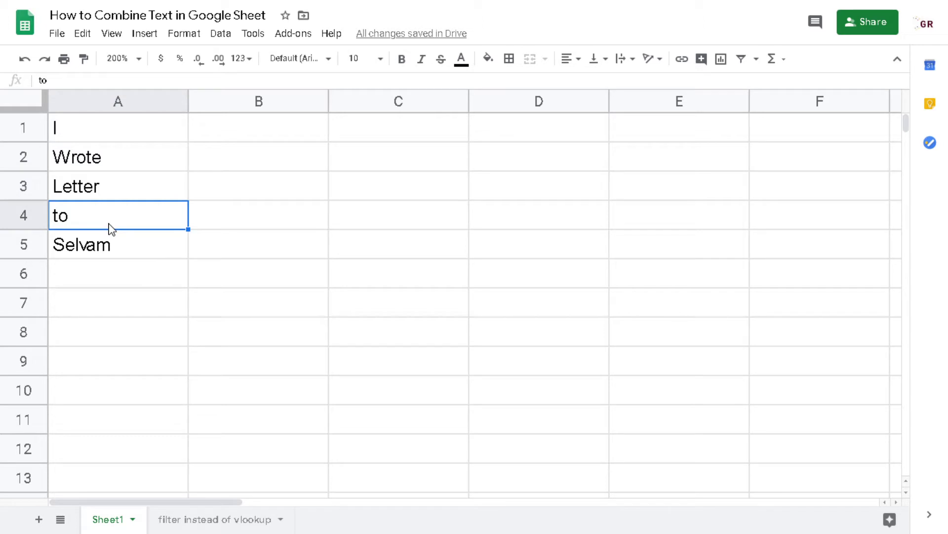
pyautogui.click(132, 134)
pyautogui.keyDown('shift'); pyautogui.click(102, 256); pyautogui.keyUp('shift')
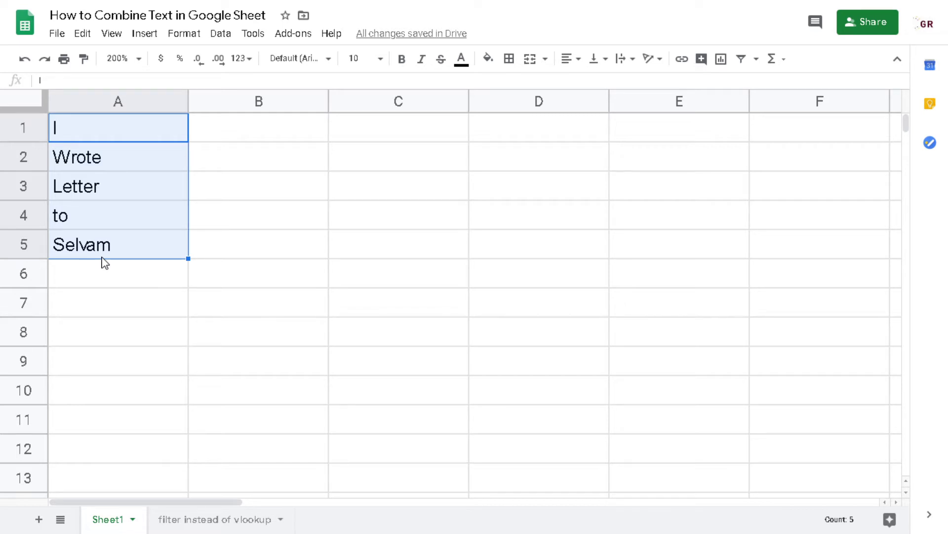
# Label C1 'CONCAT' and narrow column C to fit the label
pyautogui.click(355, 128)
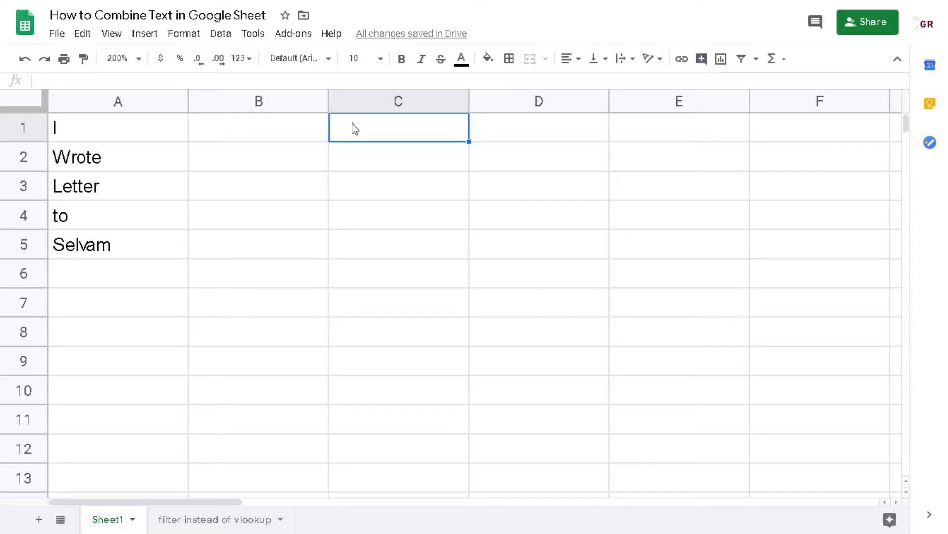
pyautogui.write('CONCAT')
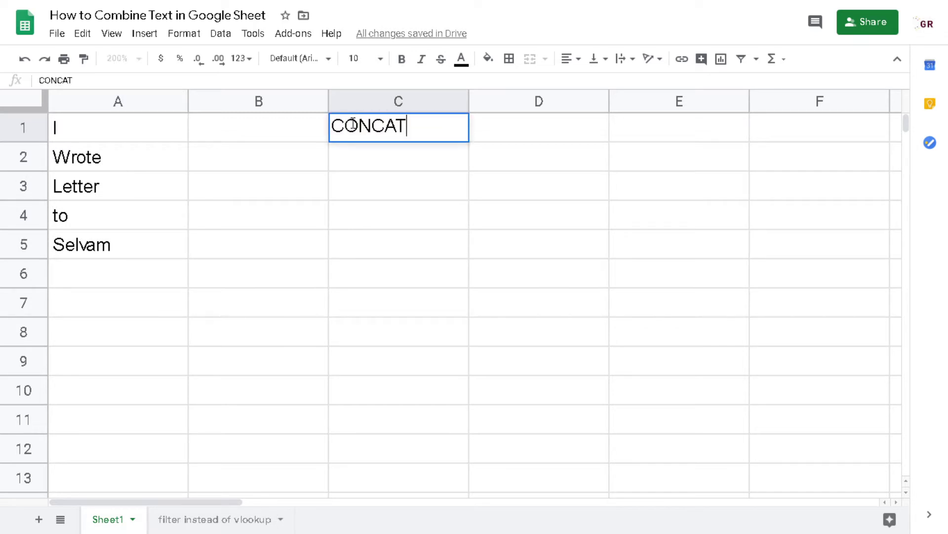
pyautogui.press('Tab')
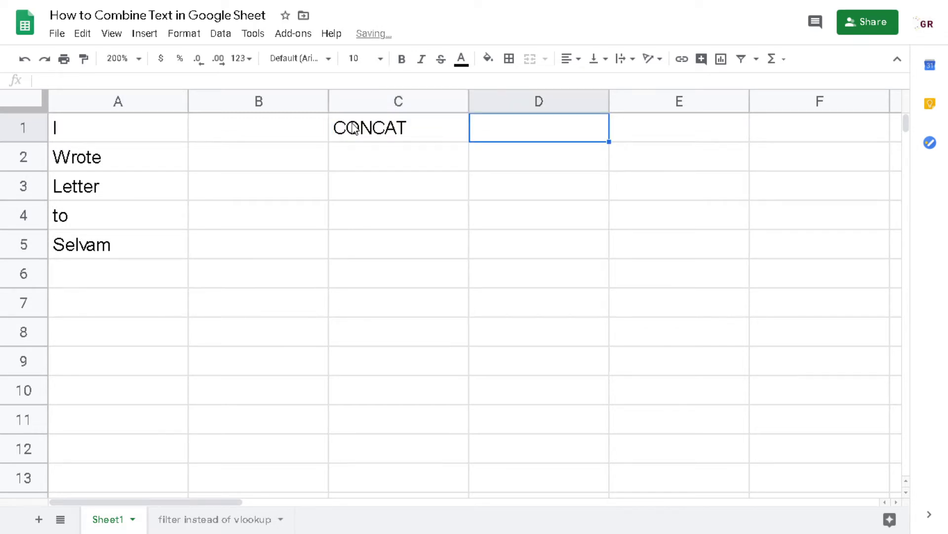
pyautogui.click(355, 129)
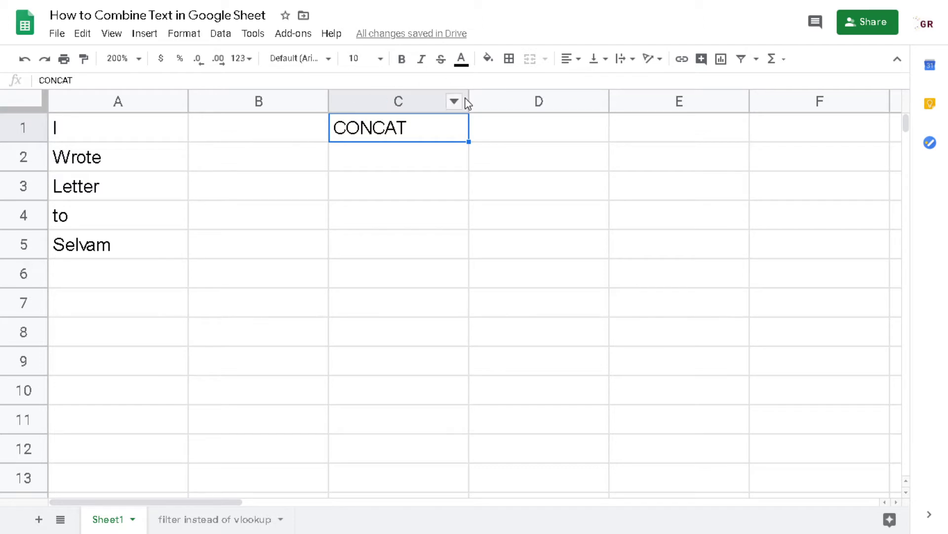
pyautogui.moveTo(474, 106); pyautogui.dragTo(426, 105)
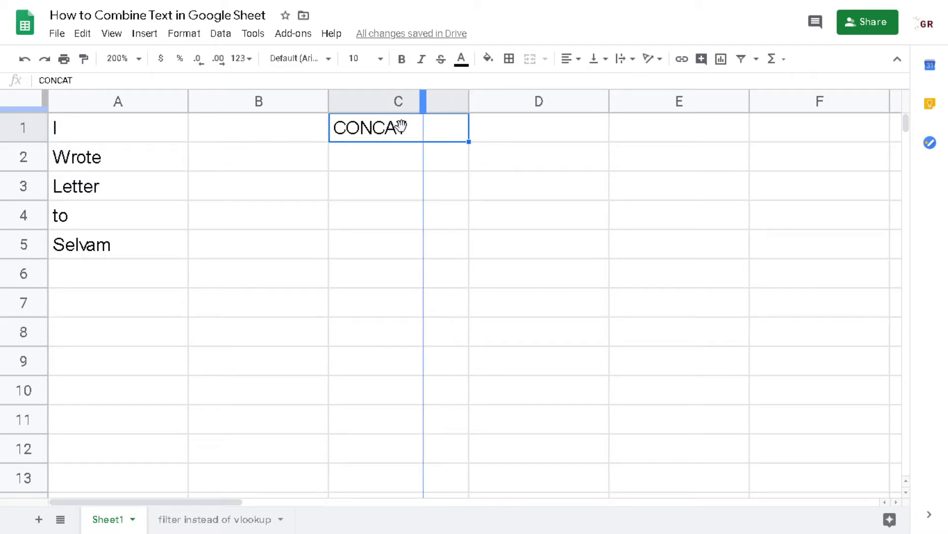
pyautogui.doubleClick(503, 131)
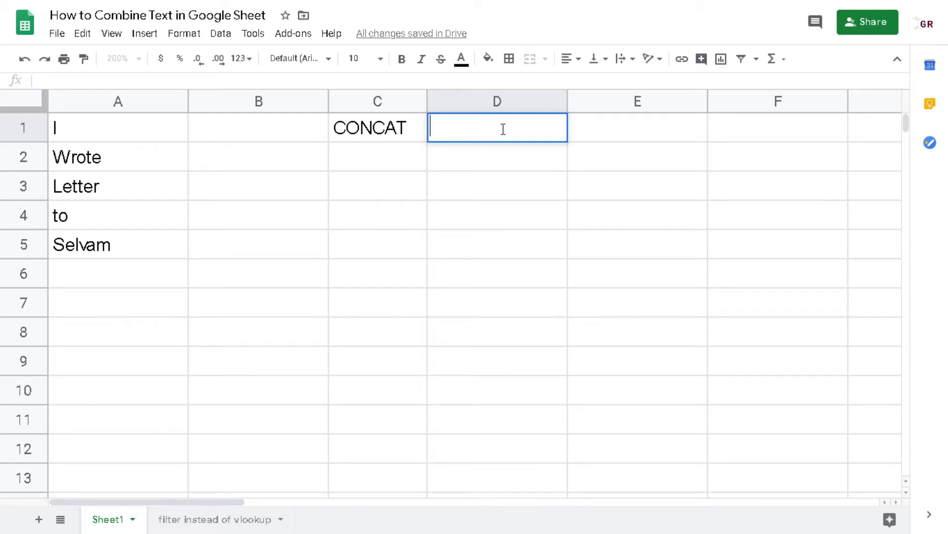
# Enter =CONCAT(A1:A2) in D1, which returns #N/A
pyautogui.write('=')
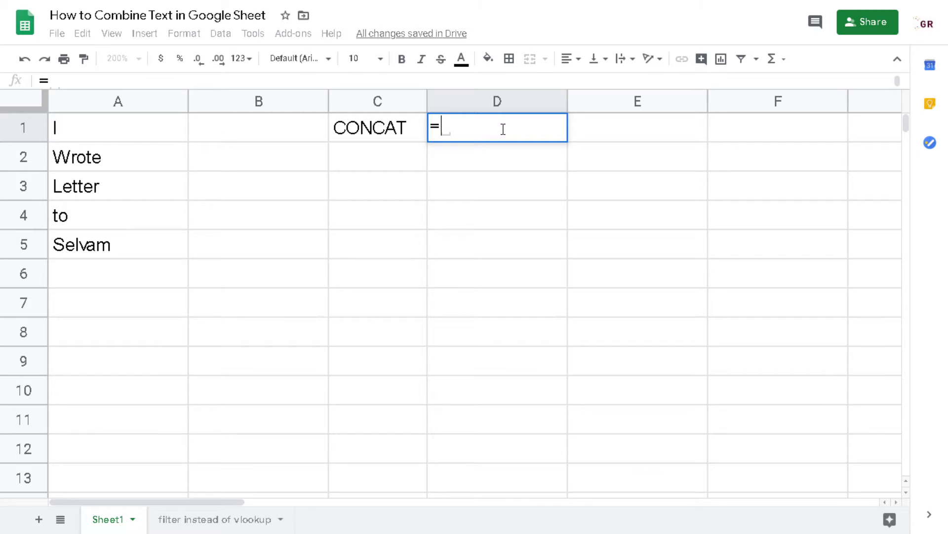
pyautogui.write('conca')
pyautogui.press('Tab')
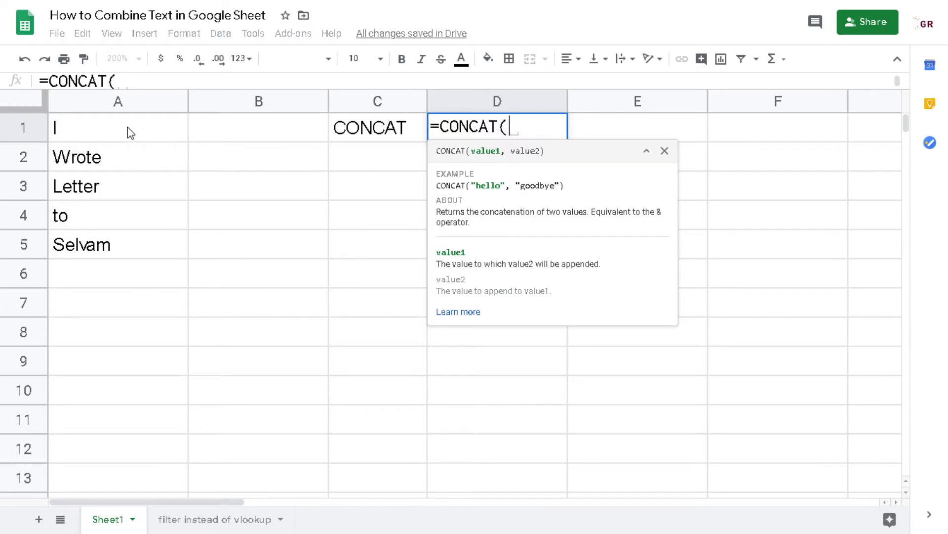
pyautogui.moveTo(129, 132); pyautogui.dragTo(128, 163)
pyautogui.write(')')
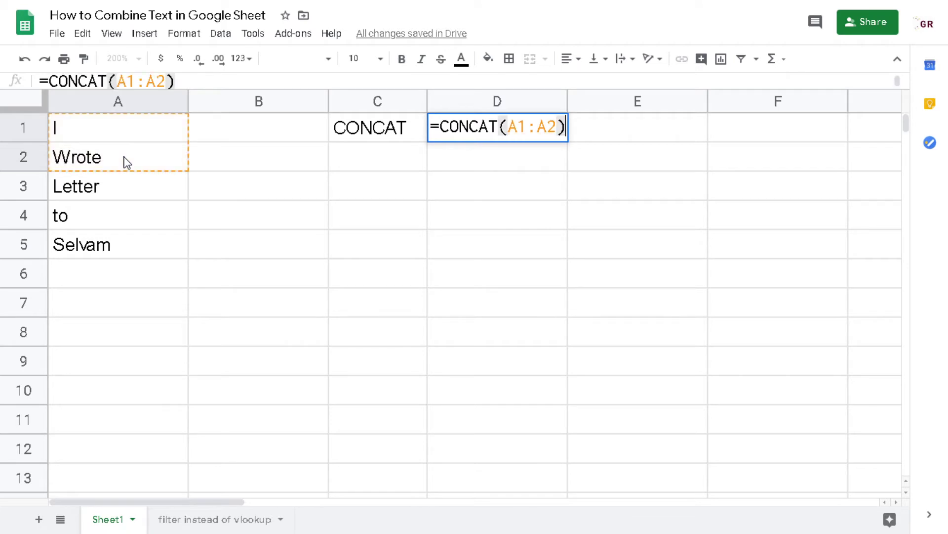
pyautogui.press('Return')
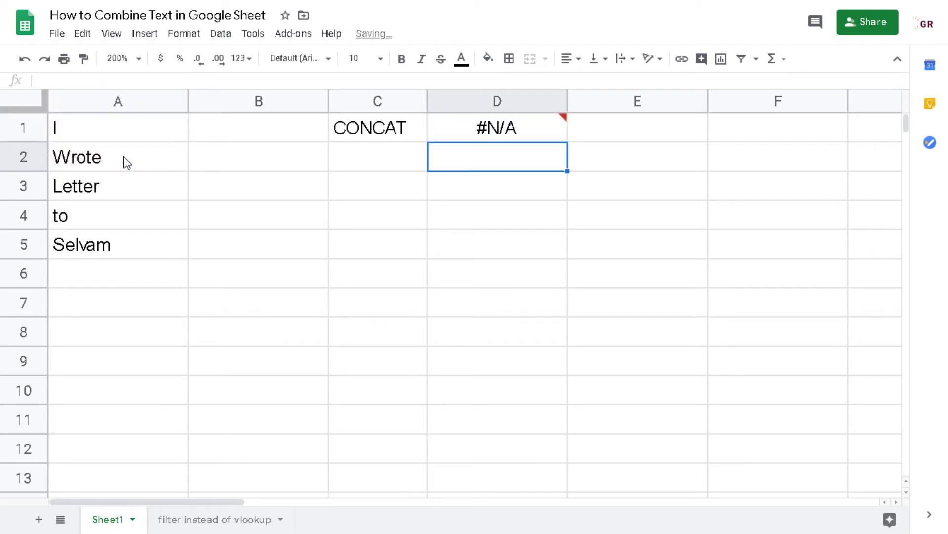
# Correct D1's formula to =CONCAT(A1,A2) so it shows IWrote
pyautogui.press('Up')
pyautogui.press('Return')
pyautogui.press('Left')
pyautogui.press('Left')
pyautogui.press('Left')
pyautogui.press('BackSpace')
pyautogui.write(',')
pyautogui.press('Return')
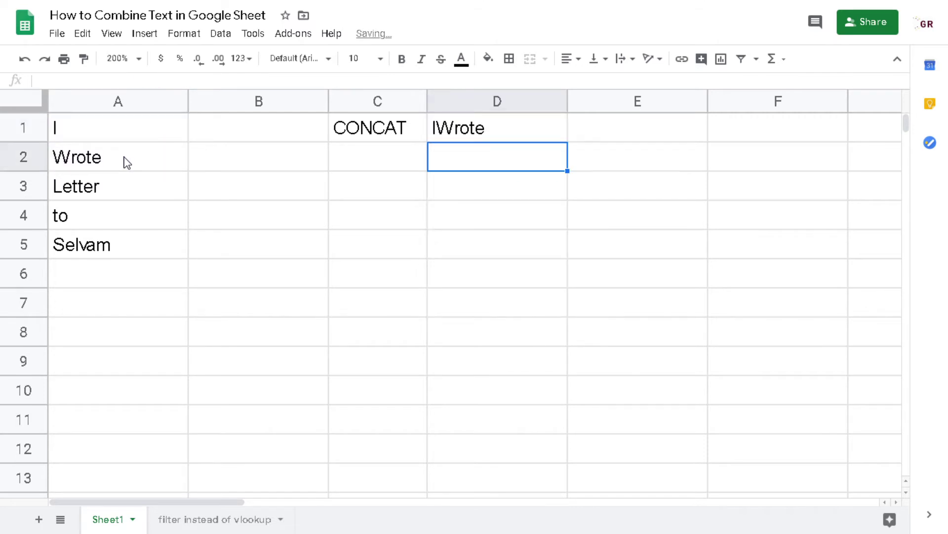
pyautogui.click(464, 130)
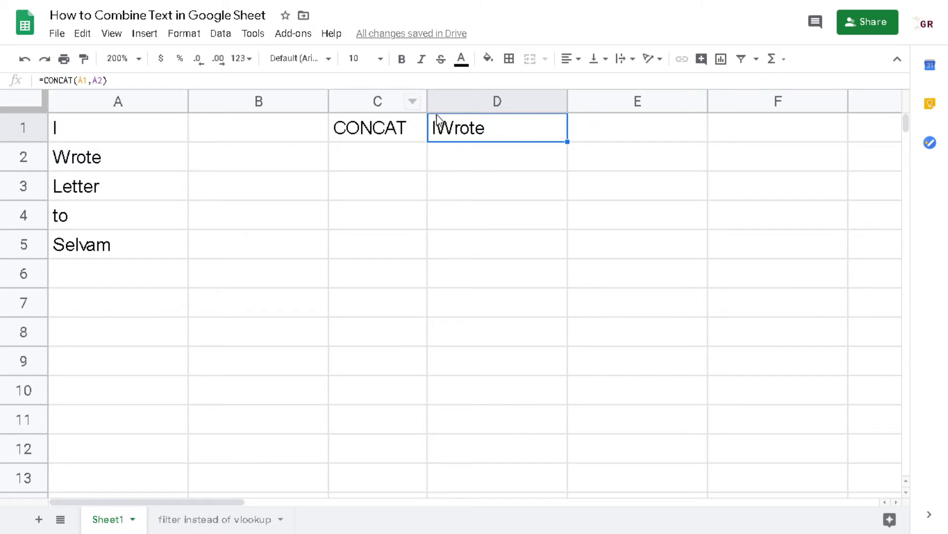
# Change D1's formula to =CONCAT(A1," ") so it shows I
pyautogui.doubleClick(493, 129)
pyautogui.doubleClick(545, 128)
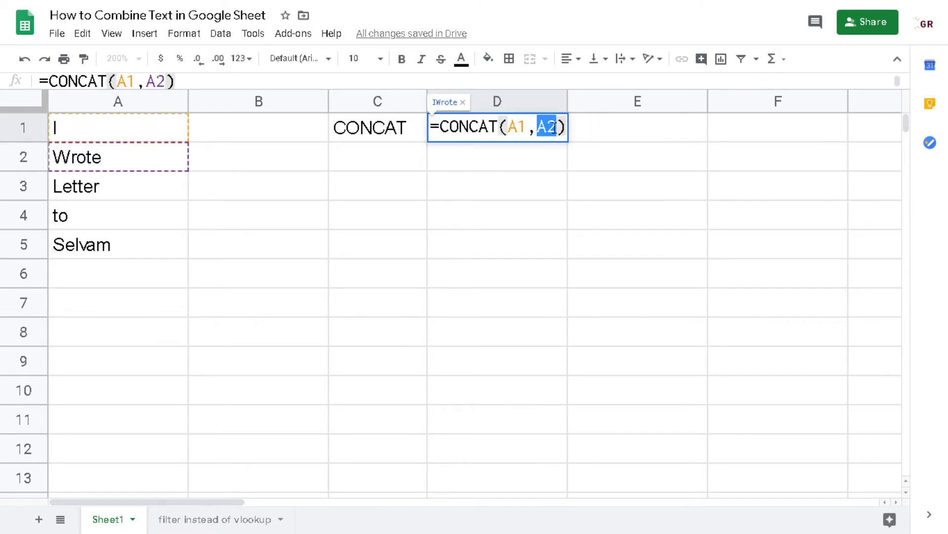
pyautogui.write('" "')
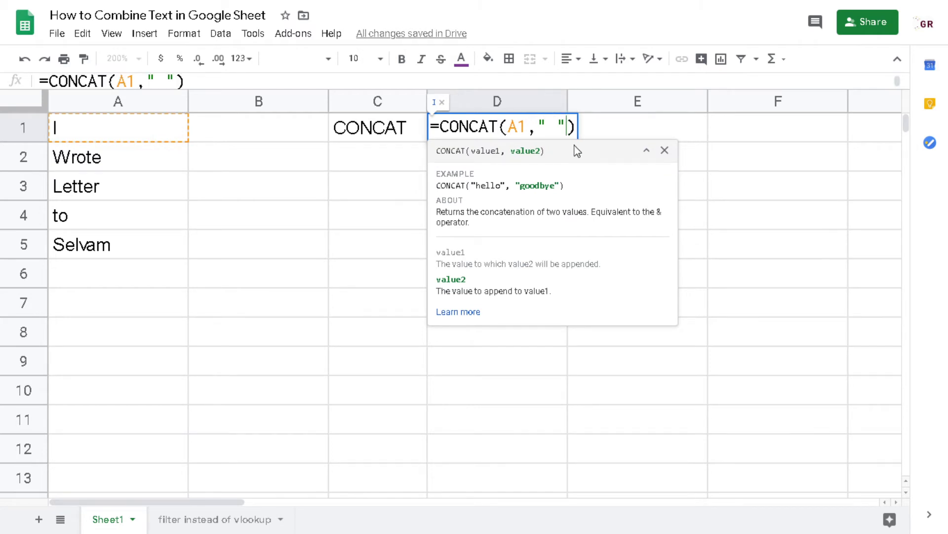
pyautogui.press('Return')
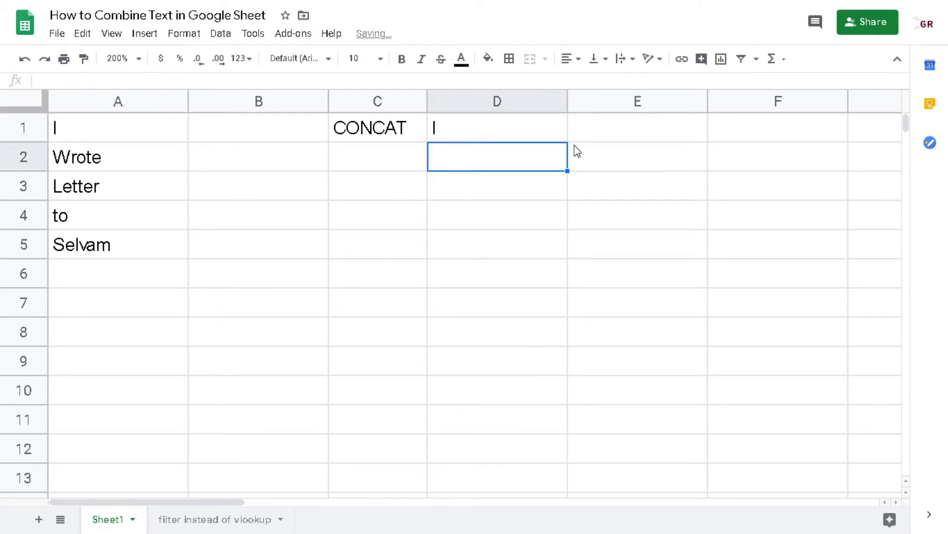
pyautogui.press('Up')
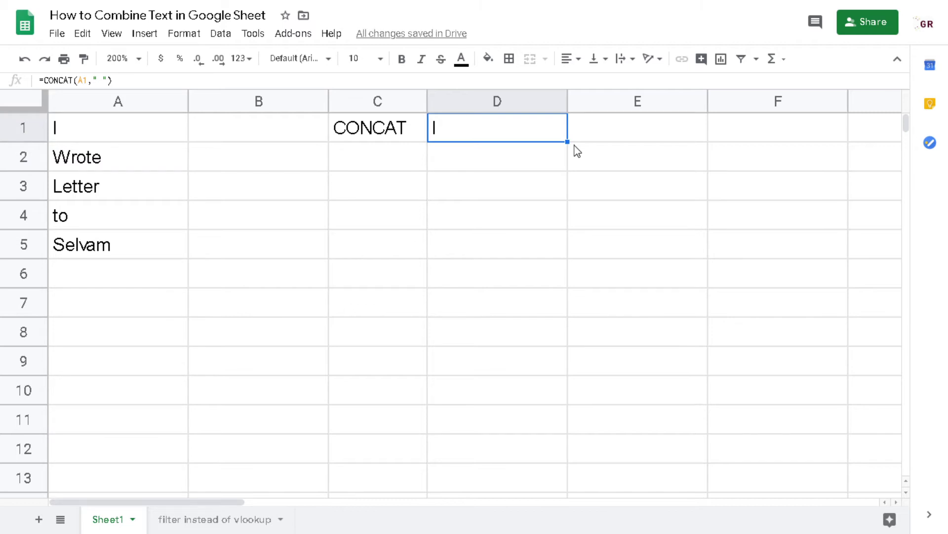
# Add A2 as a third CONCAT value, undo the #N/A result, then clear B1 to F1
pyautogui.press('F2')
pyautogui.press('Left')
pyautogui.write(',')
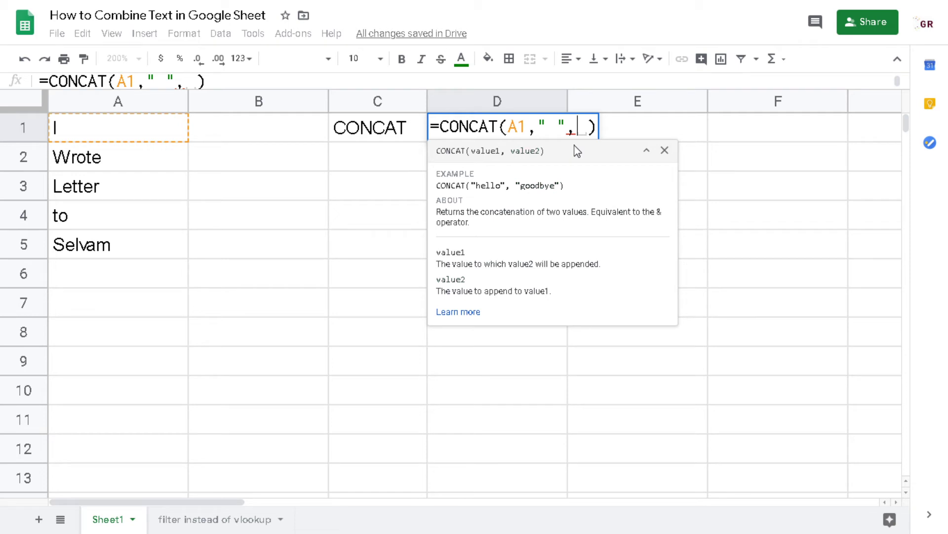
pyautogui.click(131, 161)
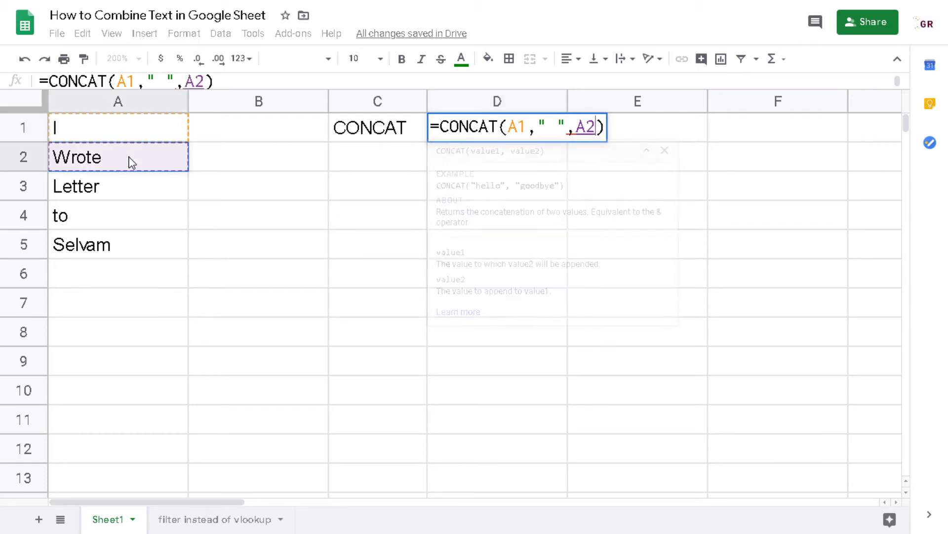
pyautogui.press('Return')
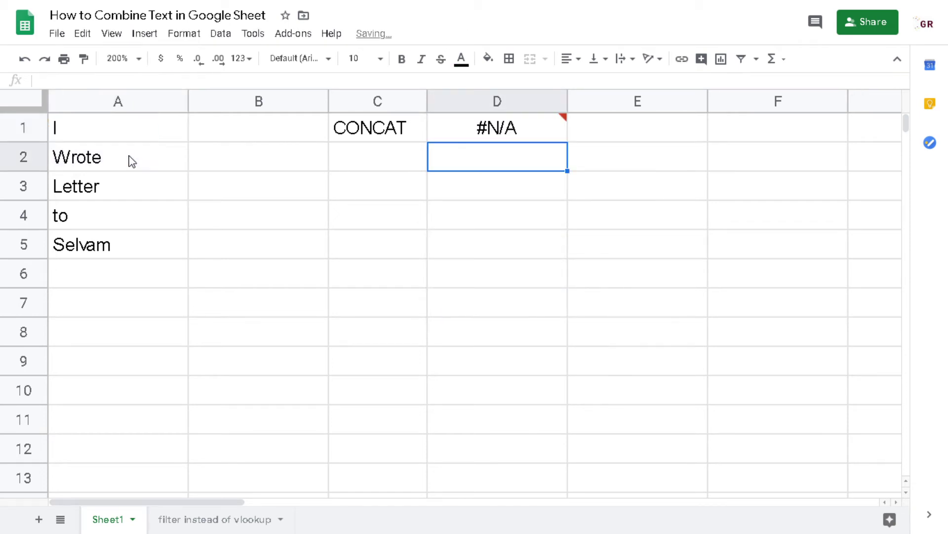
pyautogui.click(541, 140)
pyautogui.hotkey('ctrl', 'z')
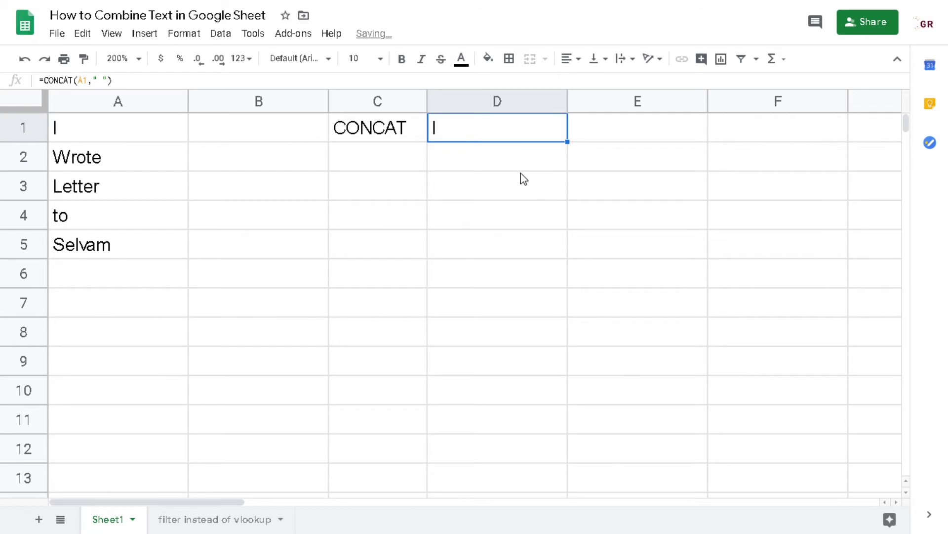
pyautogui.moveTo(270, 136); pyautogui.dragTo(727, 141)
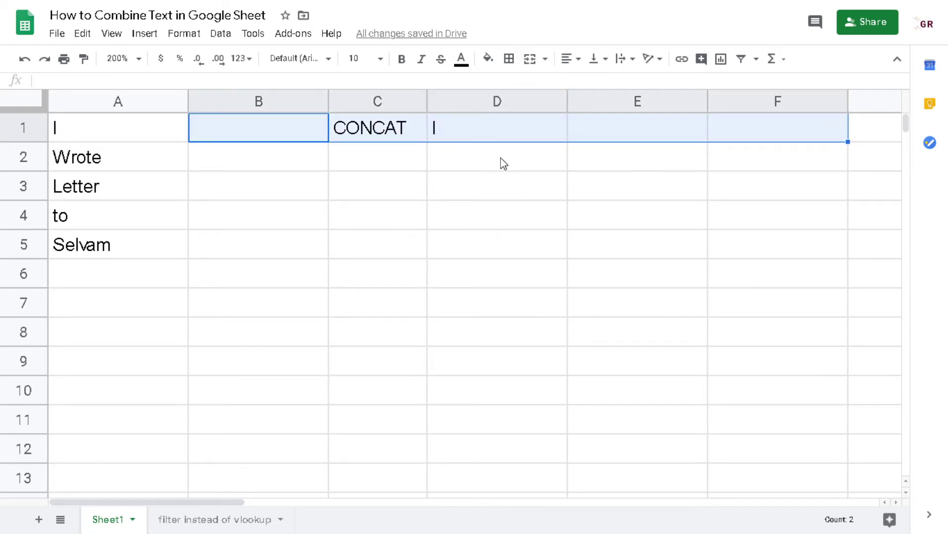
pyautogui.press('Delete')
# Label C1 'CONCATENATE', narrow column B and widen column C to fit
pyautogui.click(390, 138)
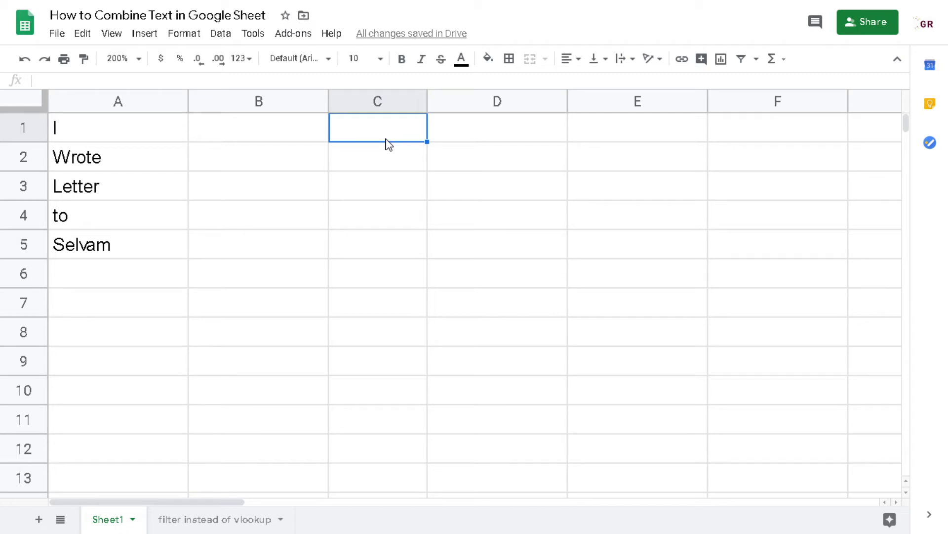
pyautogui.write('CONCA')
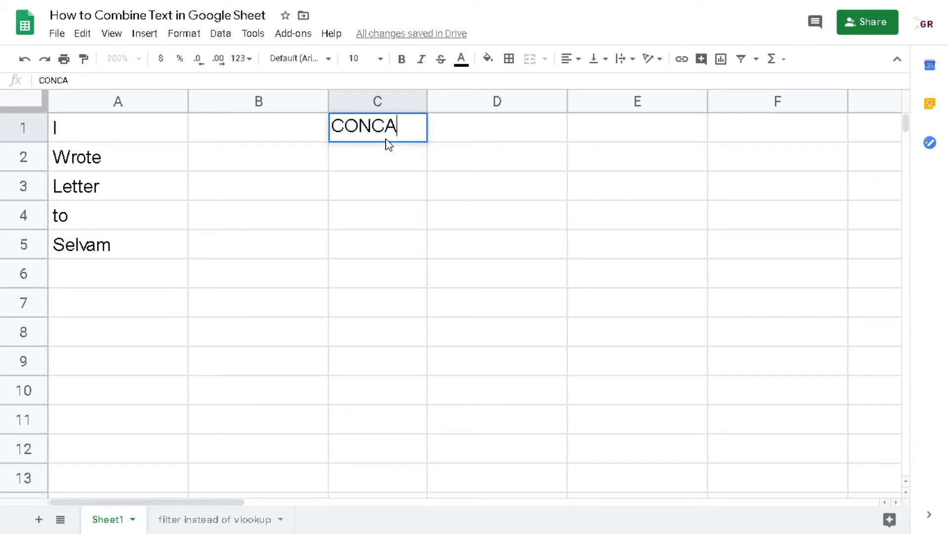
pyautogui.write('TENATE')
pyautogui.press('Tab')
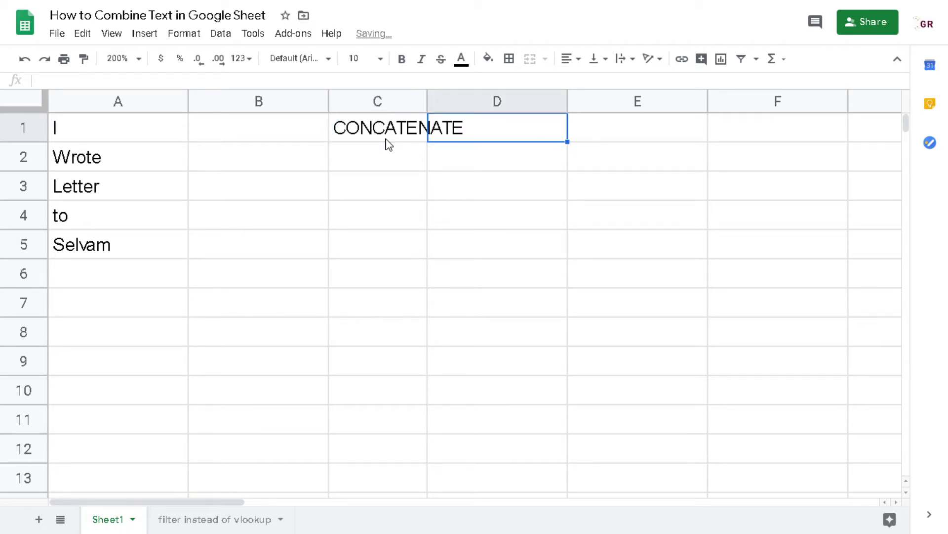
pyautogui.moveTo(327, 99); pyautogui.dragTo(208, 99)
pyautogui.moveTo(304, 91); pyautogui.dragTo(373, 94)
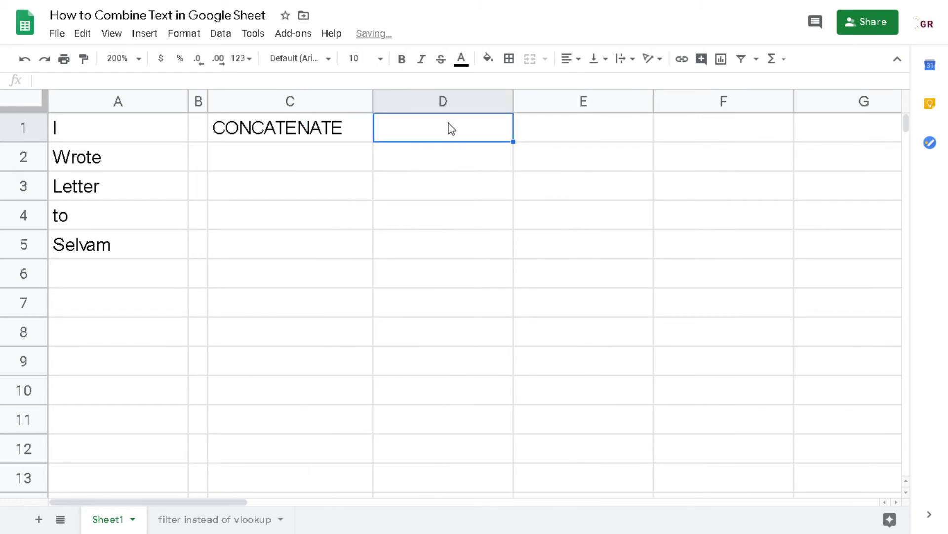
# Enter =CONCATENATE(A1:A5) in D1, displaying IWroteLettertoSelvam
pyautogui.write('=con')
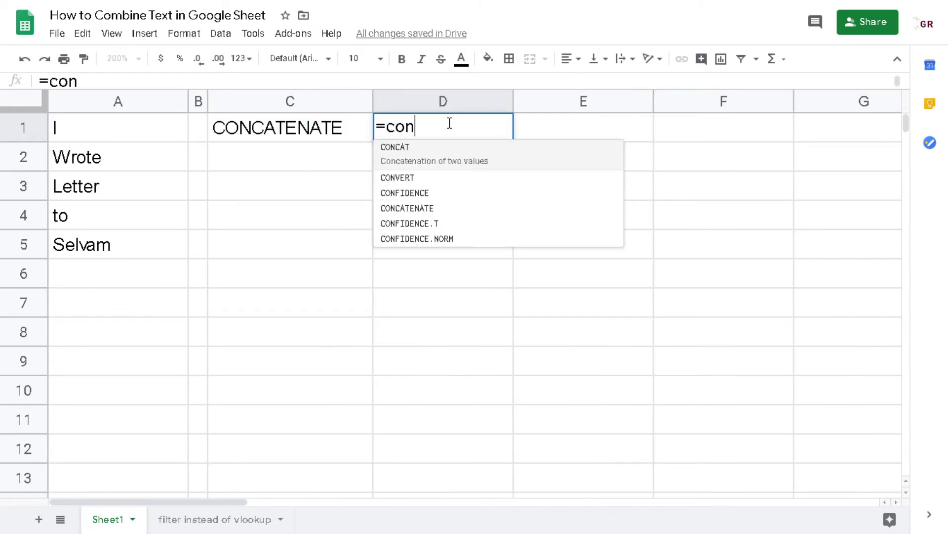
pyautogui.write('a')
pyautogui.press('BackSpace')
pyautogui.write('c')
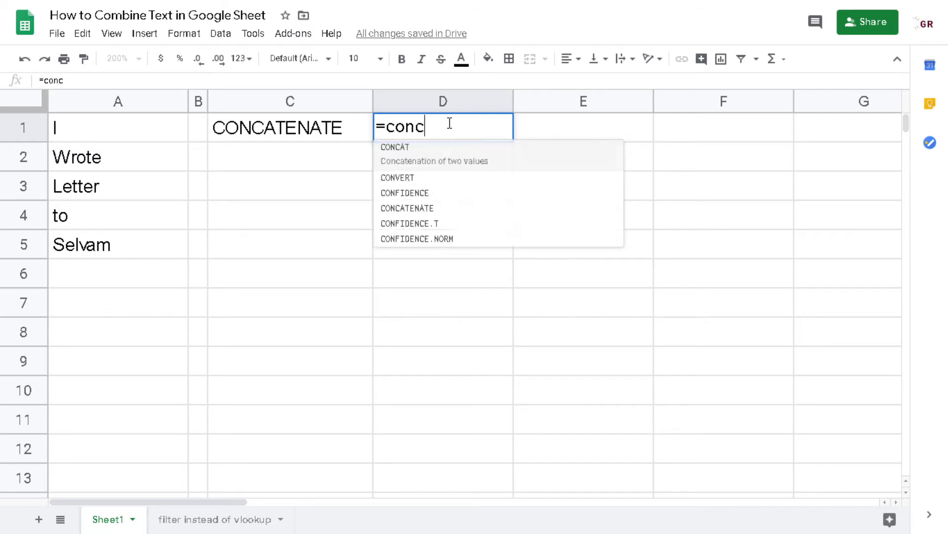
pyautogui.write('a')
pyautogui.press('Down')
pyautogui.press('Tab')
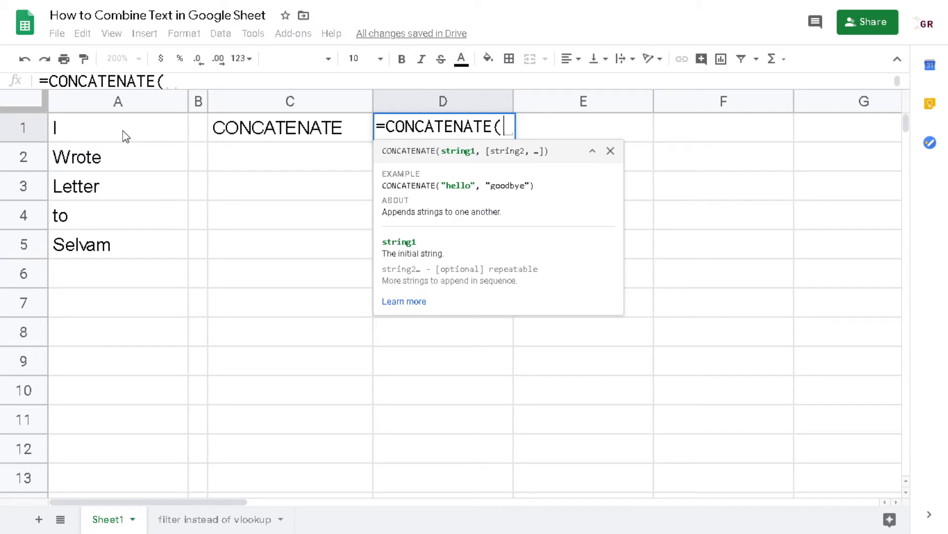
pyautogui.moveTo(123, 134); pyautogui.dragTo(109, 257)
pyautogui.write(')')
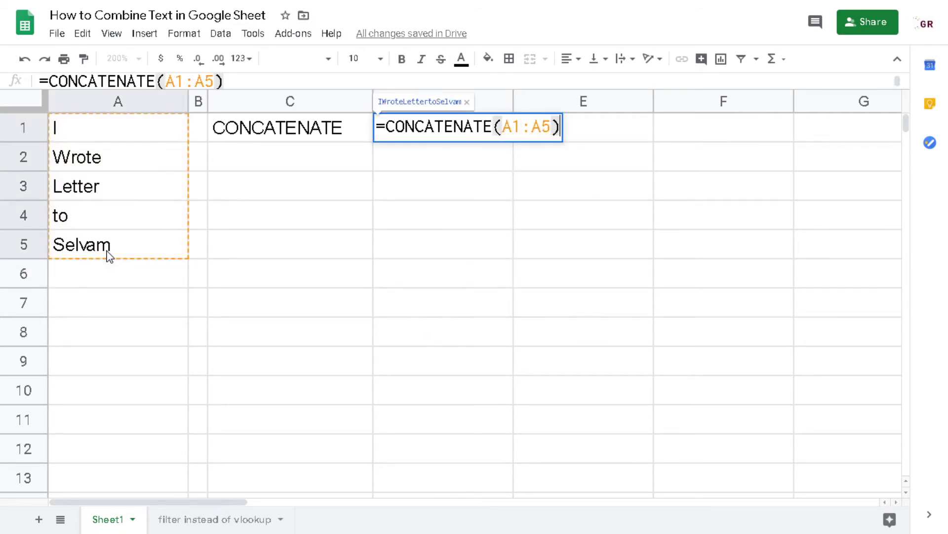
pyautogui.press('Return')
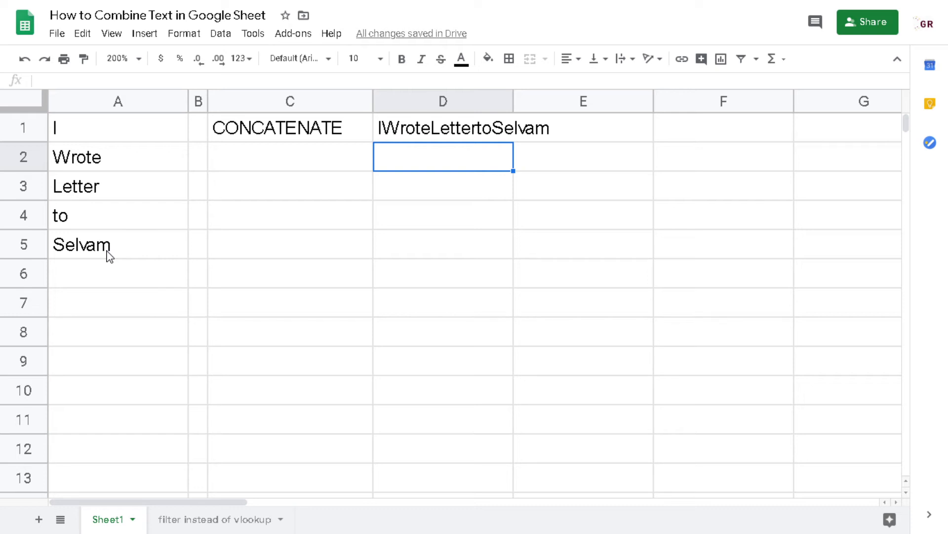
pyautogui.press('Up')
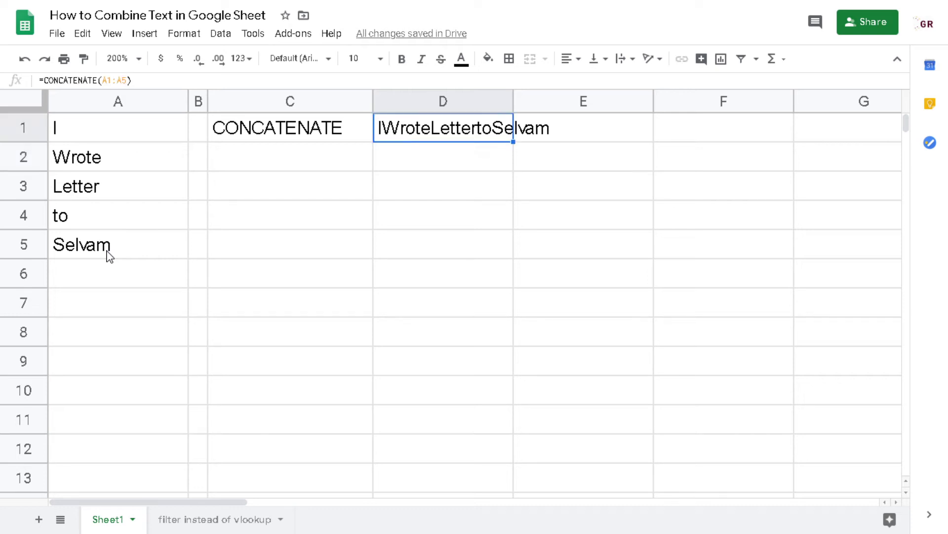
# Rewrite D1 as =CONCATENATE(A1," ",A2," ",A3," ",A4," ",A5) to show I Wrote Letter to Selvam
pyautogui.write('=conca')
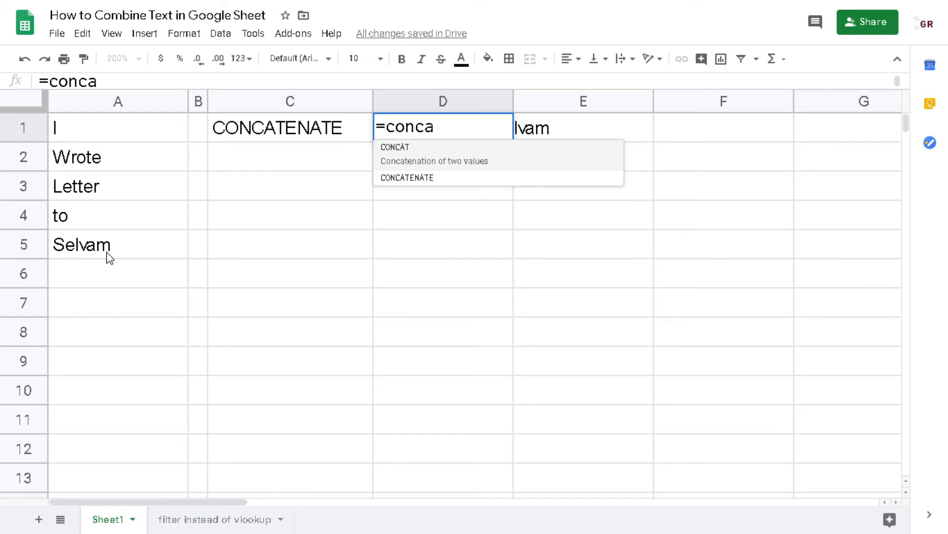
pyautogui.click(467, 178)
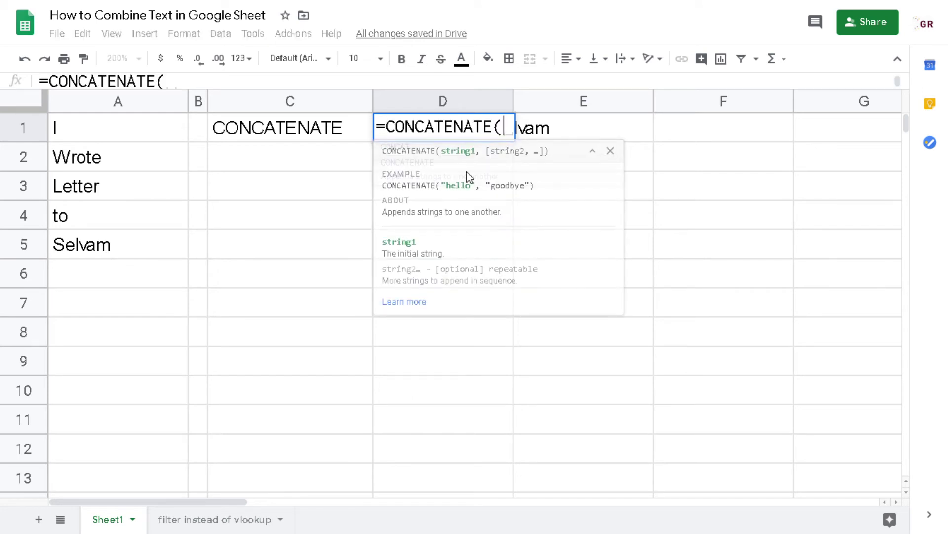
pyautogui.click(124, 139)
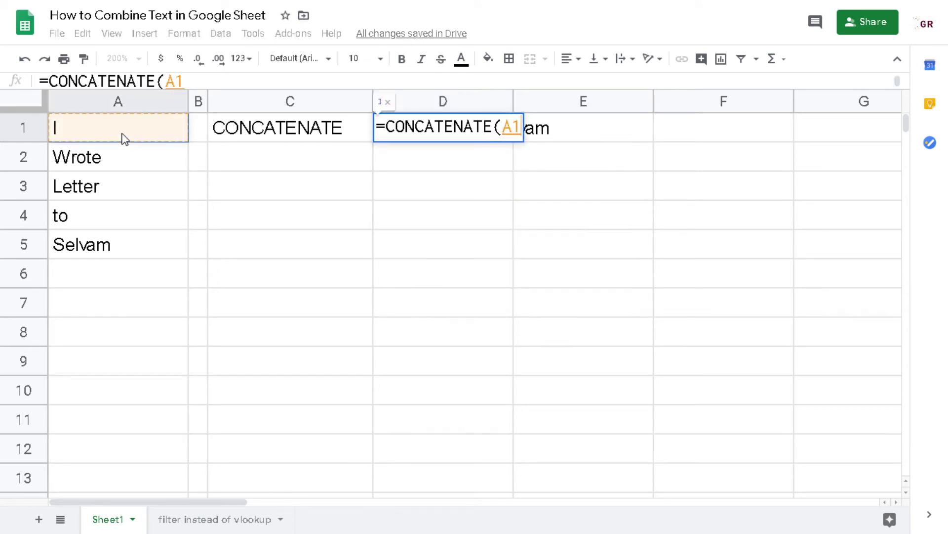
pyautogui.write('," ')
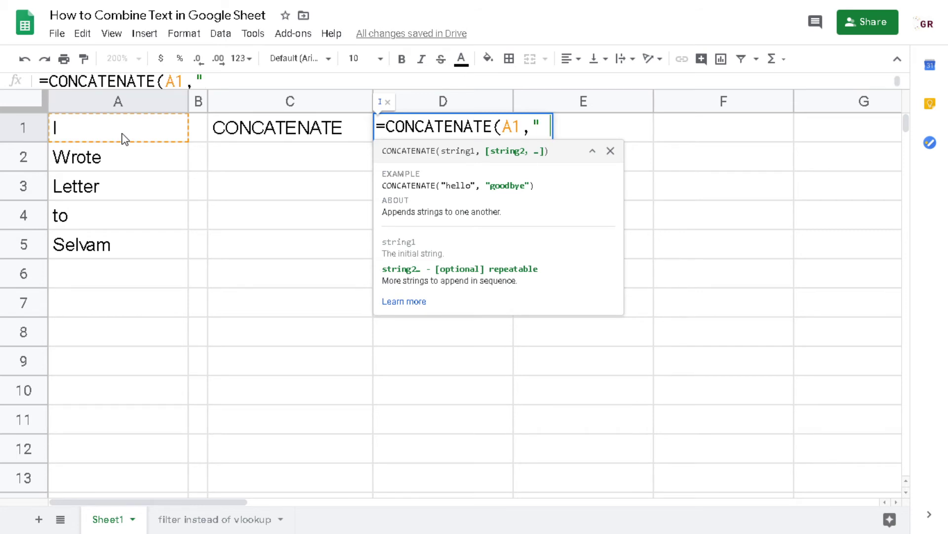
pyautogui.write('",')
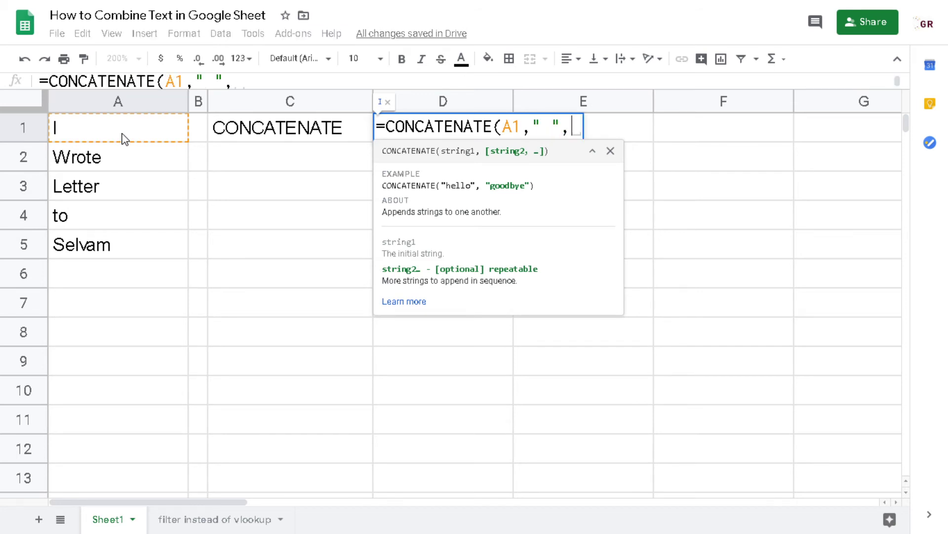
pyautogui.click(108, 163)
pyautogui.write(',')
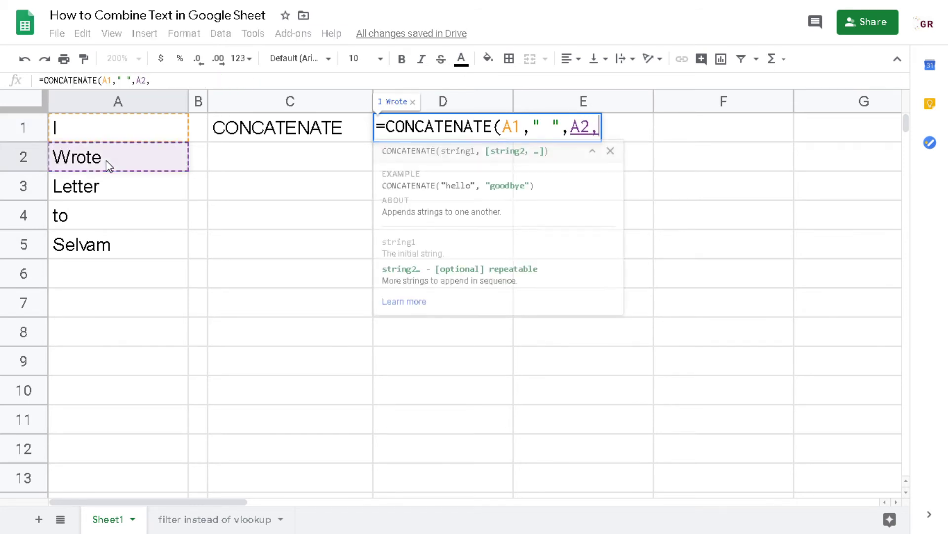
pyautogui.write('" ",')
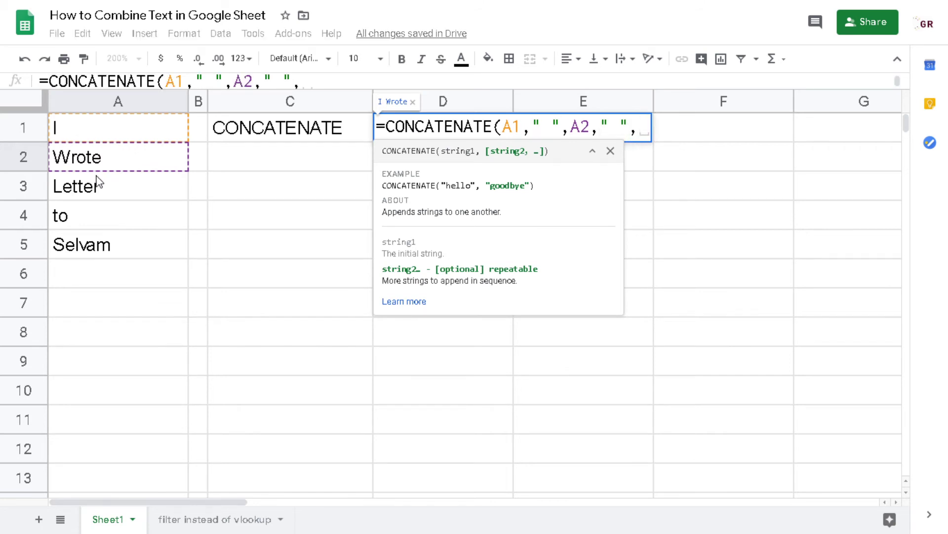
pyautogui.click(91, 189)
pyautogui.write('," ",')
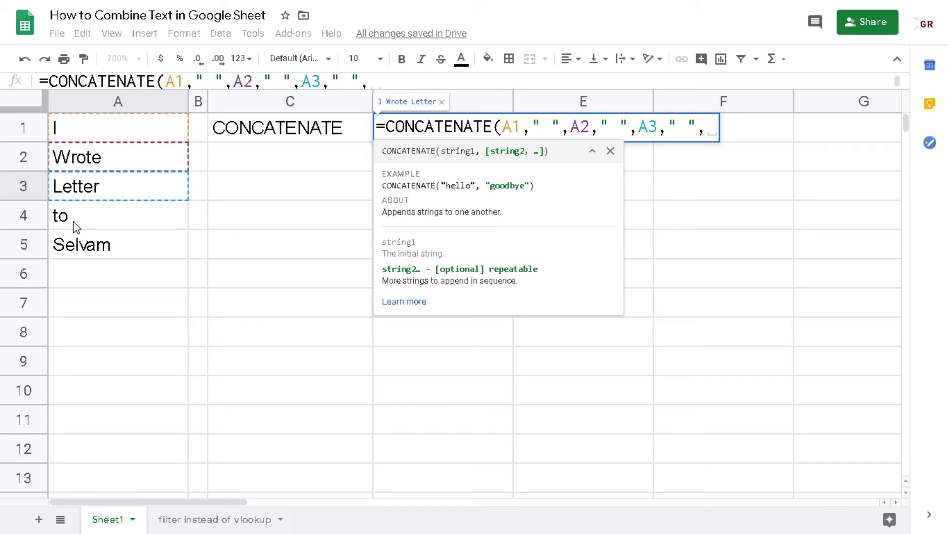
pyautogui.click(77, 220)
pyautogui.write('," ",')
pyautogui.click(88, 252)
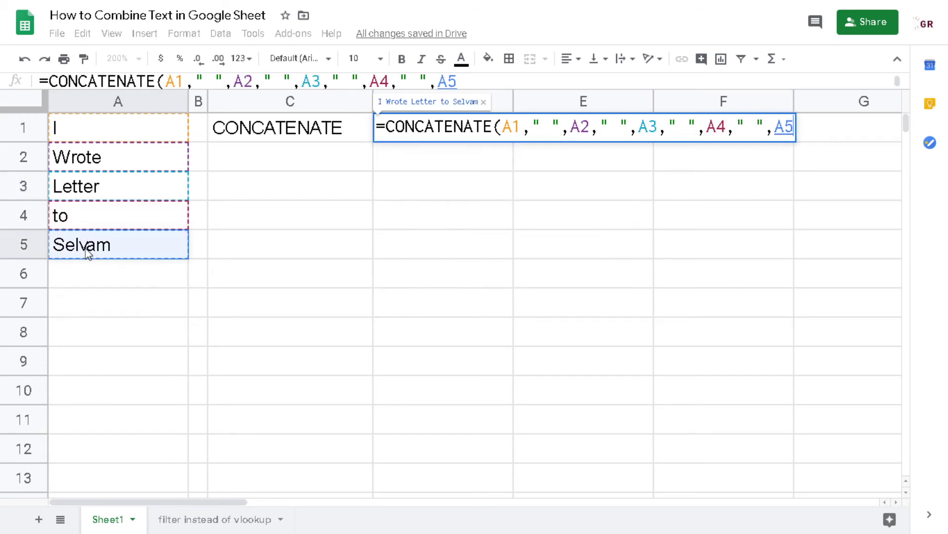
pyautogui.write(')')
pyautogui.press('Return')
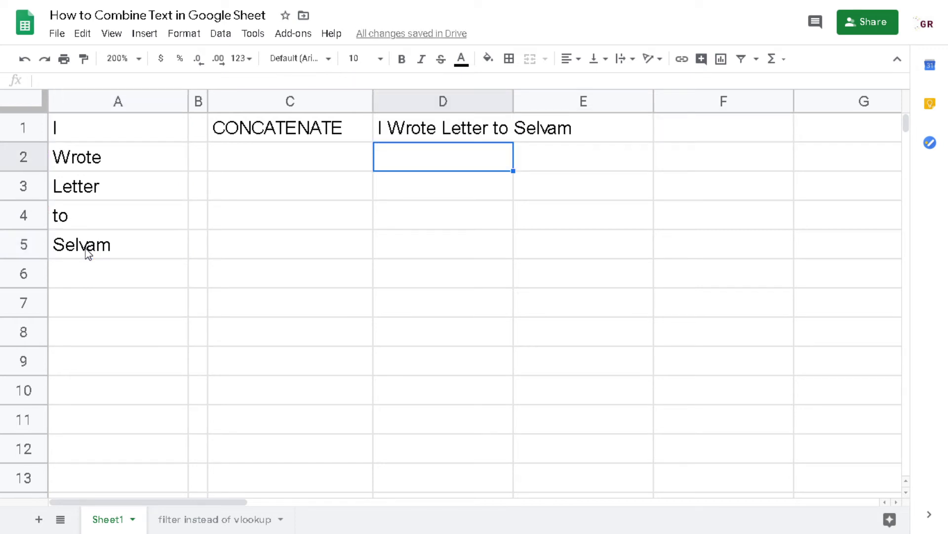
# Label cell C2 'JOIN'
pyautogui.press('Left')
pyautogui.press('Up')
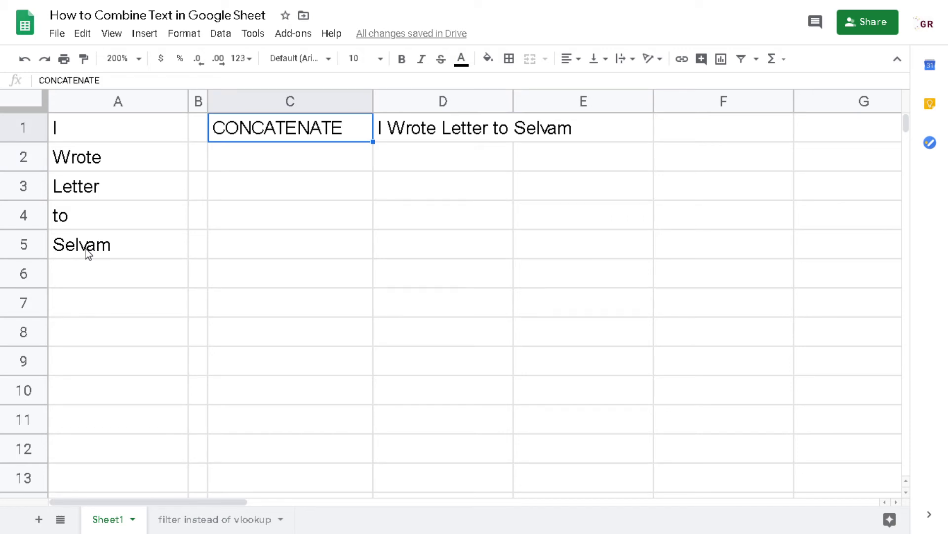
pyautogui.press('Down')
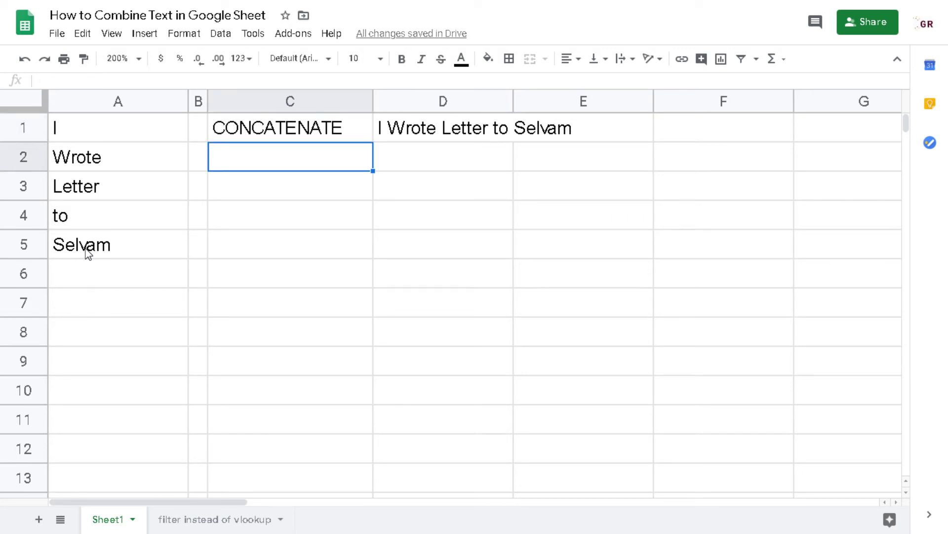
pyautogui.write('JOIN')
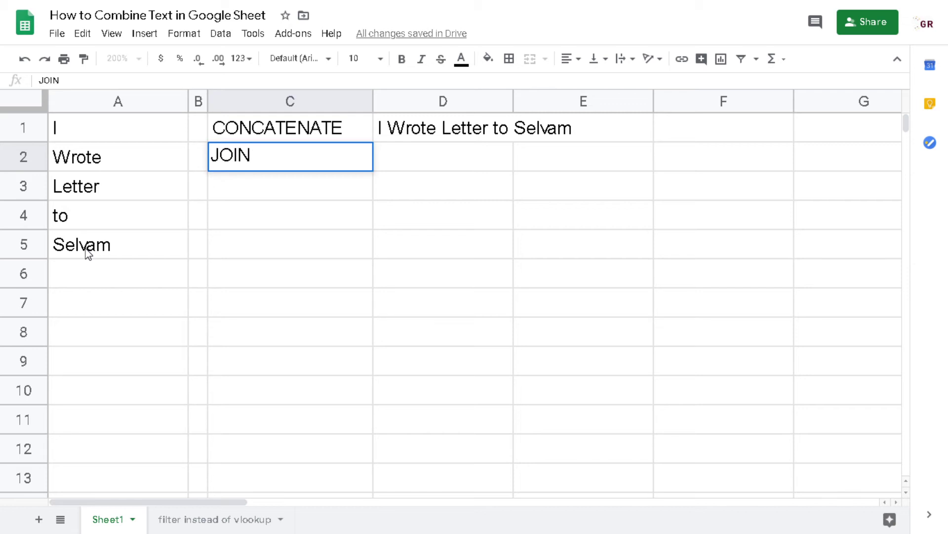
pyautogui.press('Tab')
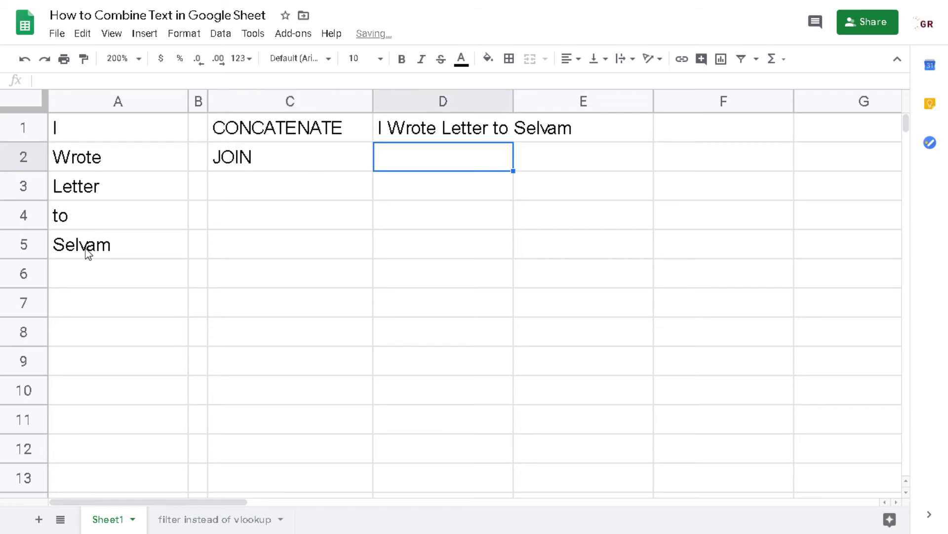
# Enter =JOIN(" ",A1:A5) in D2, displaying I Wrote Letter to Selvam
pyautogui.moveTo(119, 135); pyautogui.dragTo(108, 393)
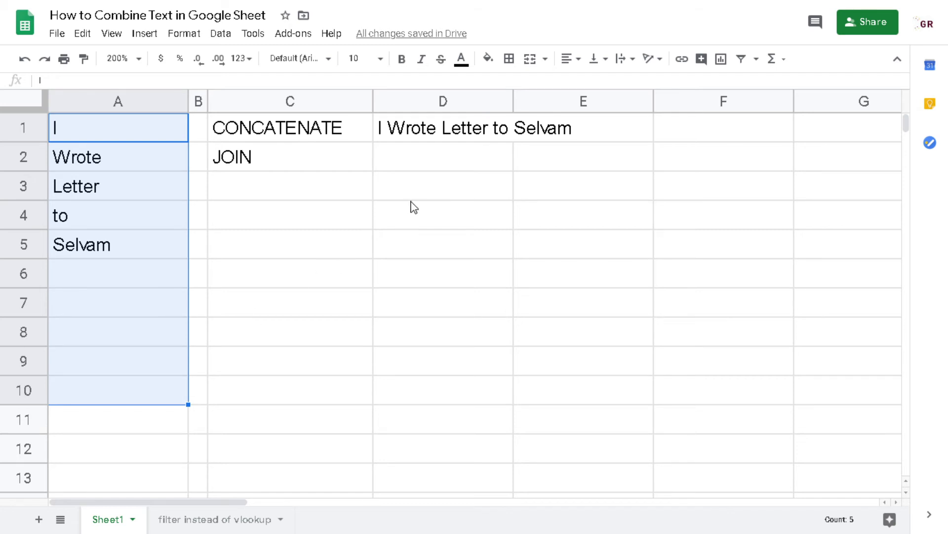
pyautogui.click(420, 162)
pyautogui.write('=')
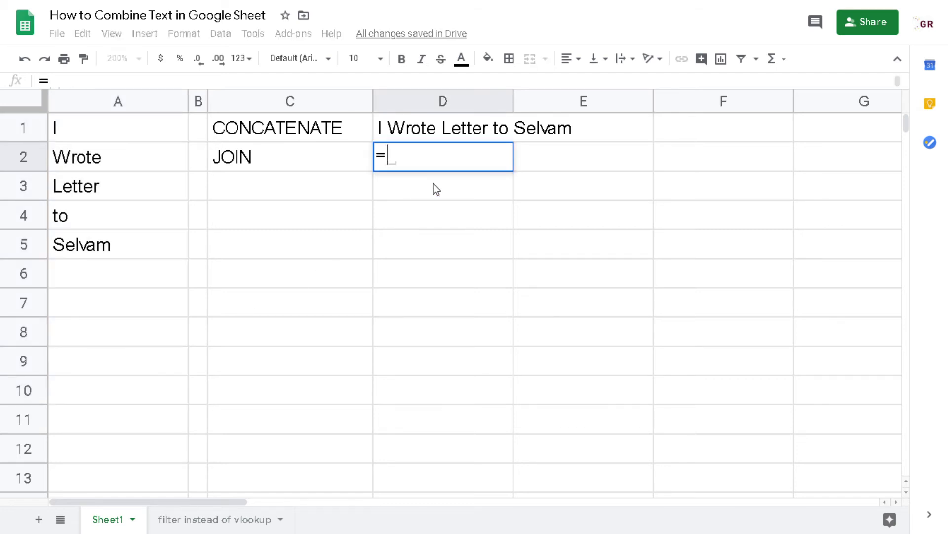
pyautogui.write('join')
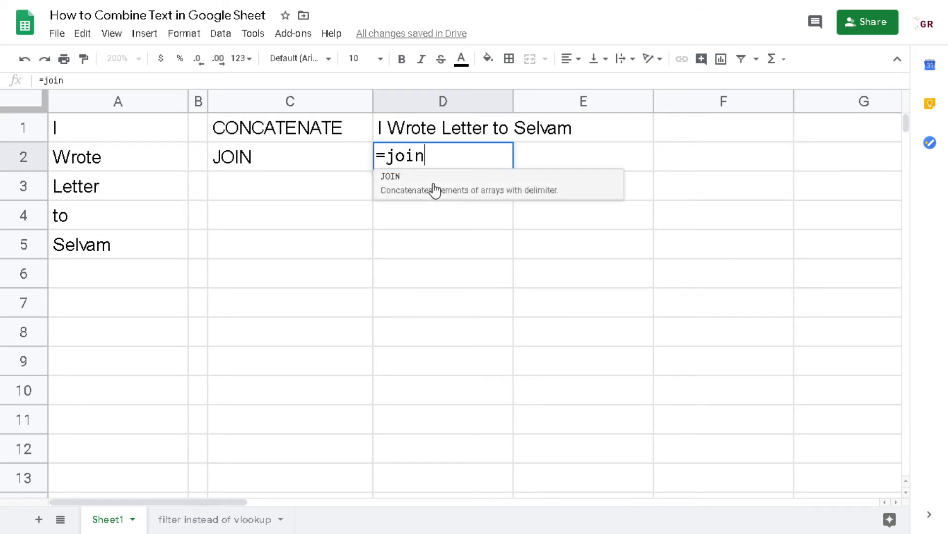
pyautogui.press('Tab')
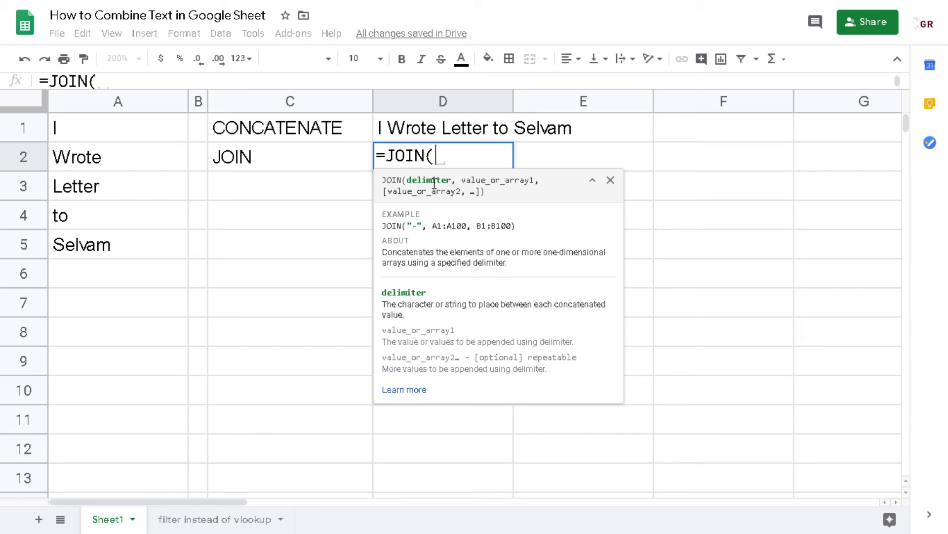
pyautogui.write('"')
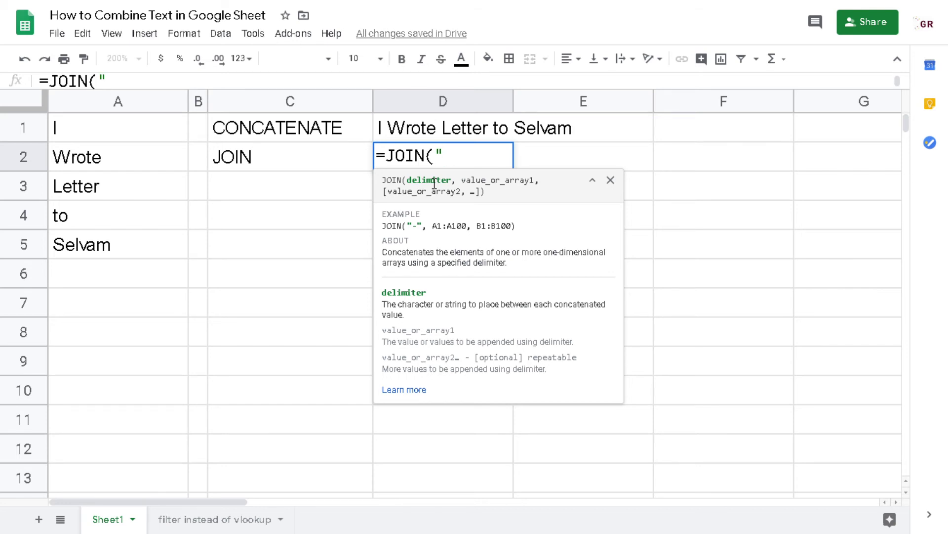
pyautogui.write(' ",')
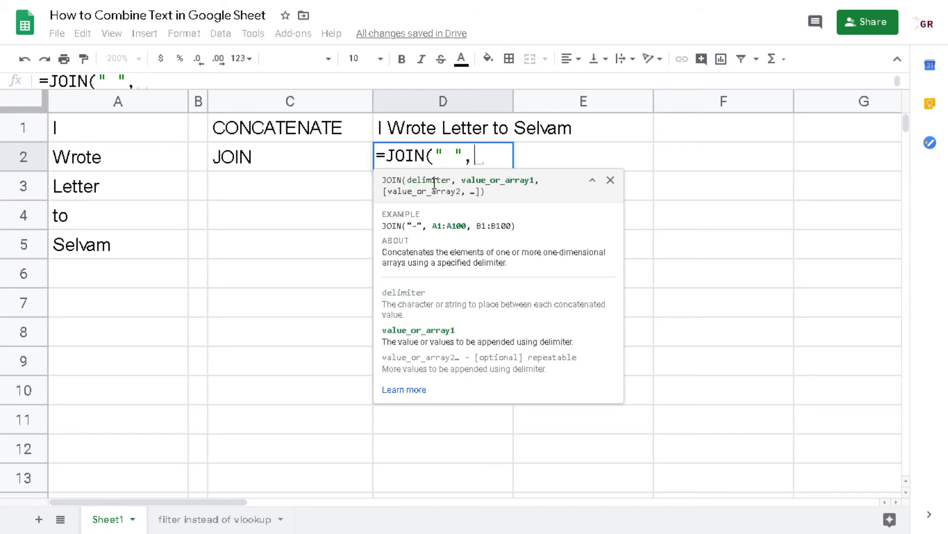
pyautogui.click(126, 132)
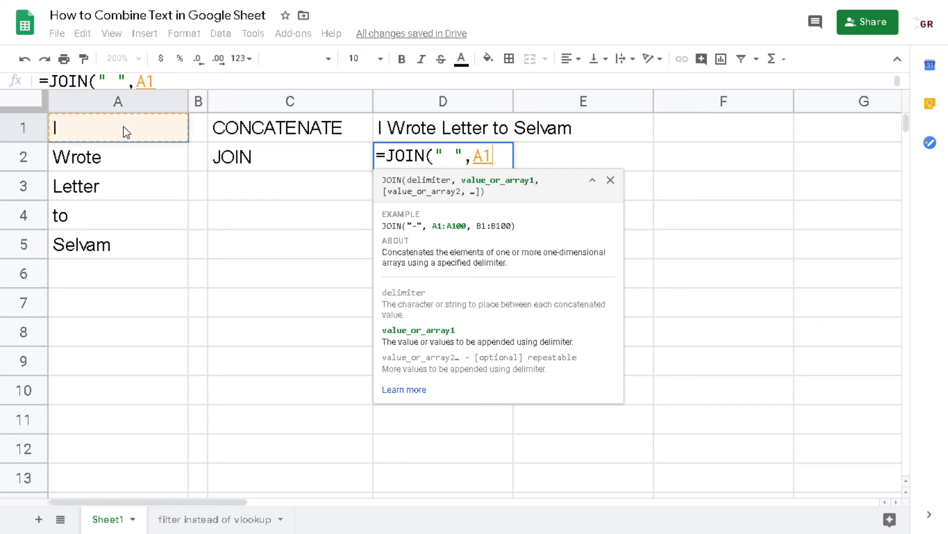
pyautogui.moveTo(126, 132); pyautogui.dragTo(118, 250)
pyautogui.write(')')
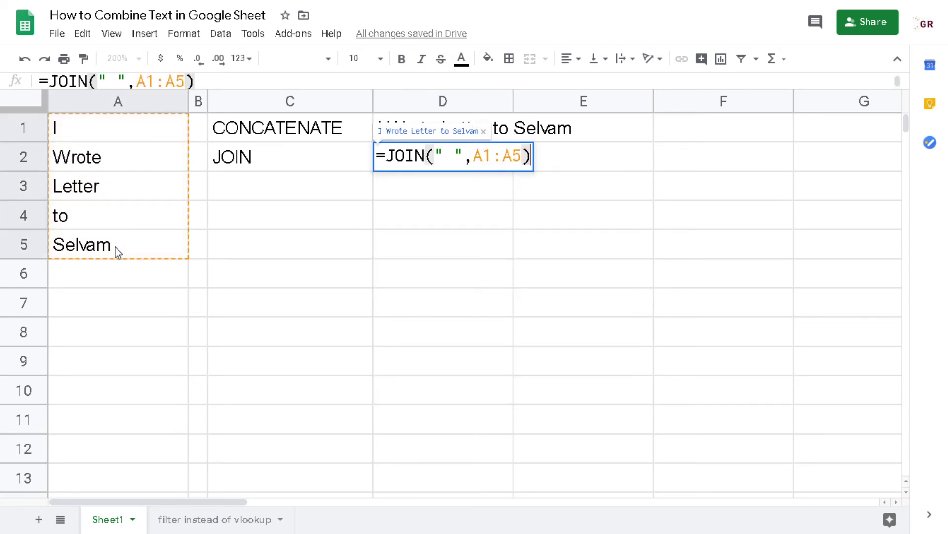
pyautogui.press('Return')
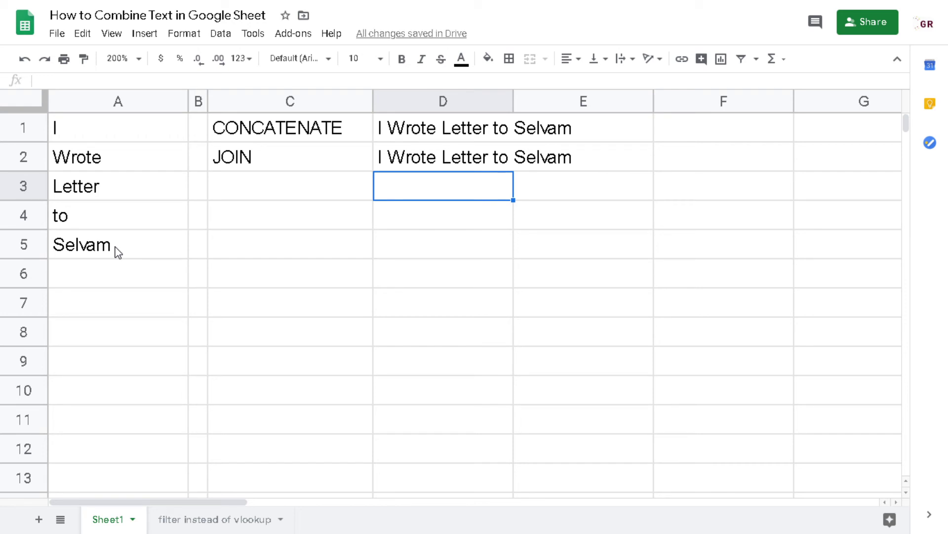
pyautogui.press('Up')
pyautogui.press('Up')
pyautogui.press('Left')
# Review the JOIN formula in D2, then label cell C3 '&'
pyautogui.press('Right')
pyautogui.press('Down')
pyautogui.press('Left')
pyautogui.press('Right')
pyautogui.press('Left')
pyautogui.press('Right')
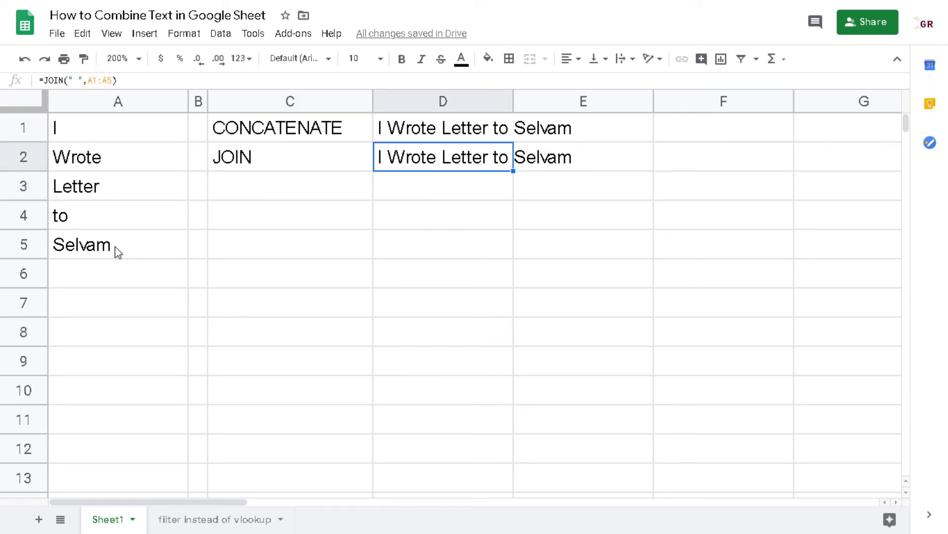
pyautogui.press('Down')
pyautogui.press('Left')
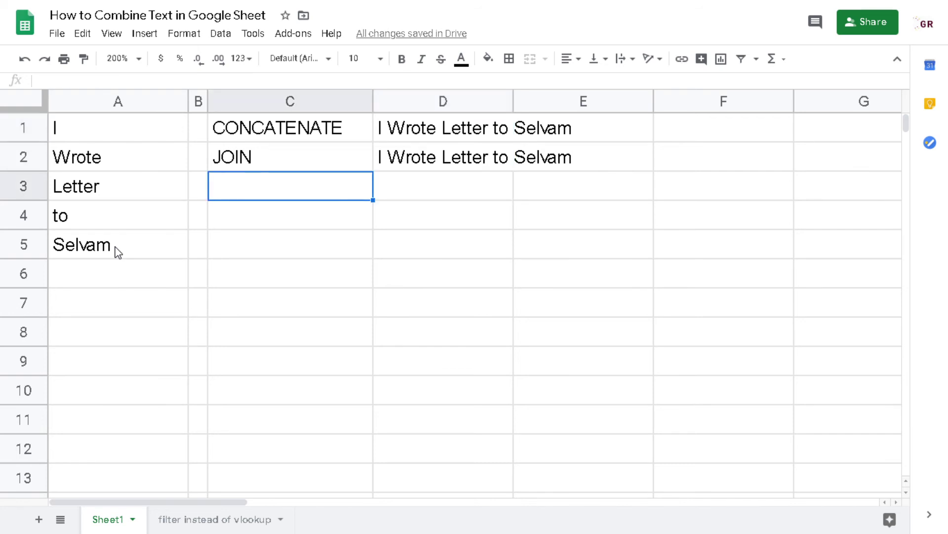
pyautogui.write('&')
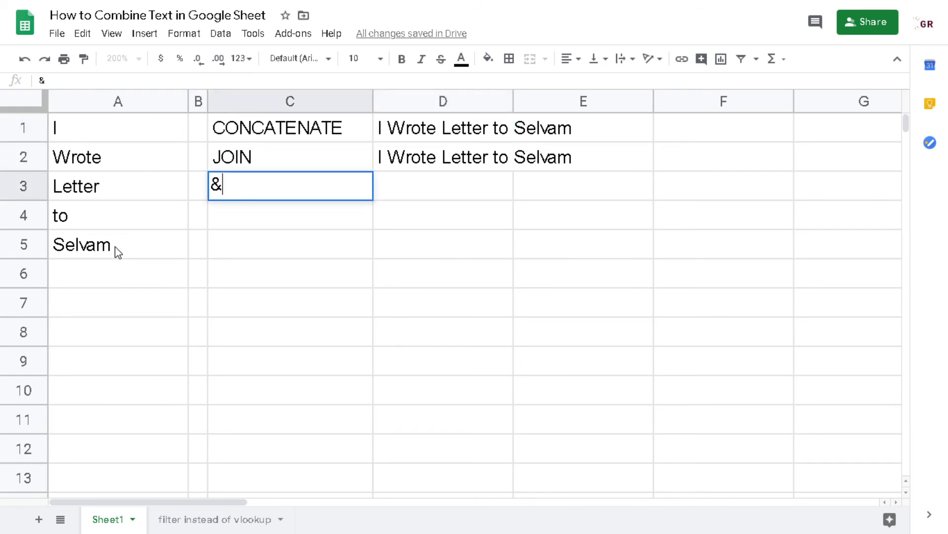
pyautogui.press('Tab')
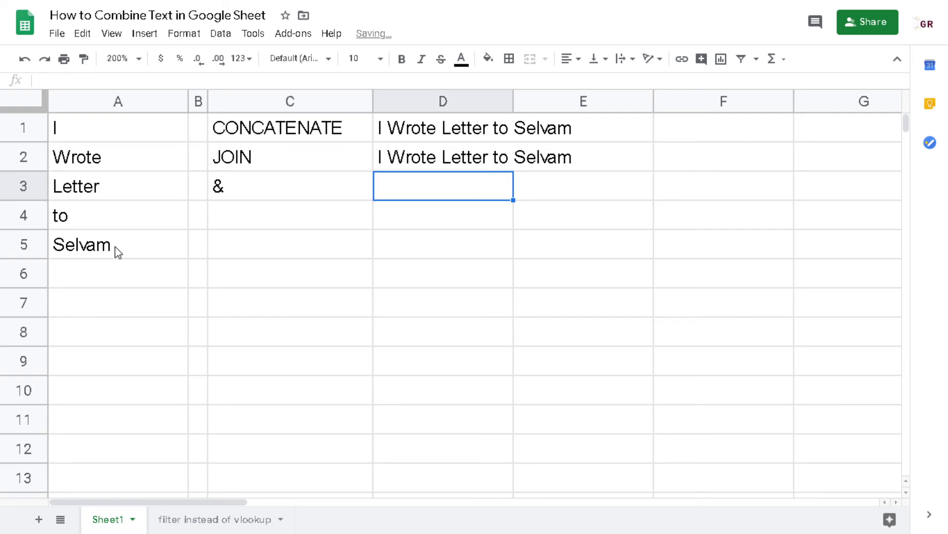
# Enter an ampersand formula in D3 chaining A1 to A5 with spaces, which returns #ERROR!
pyautogui.write('=')
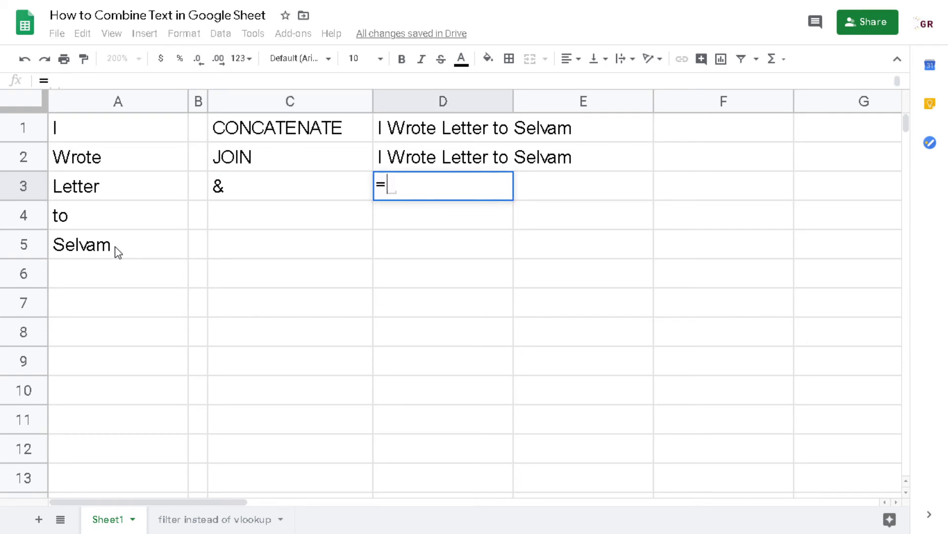
pyautogui.click(126, 133)
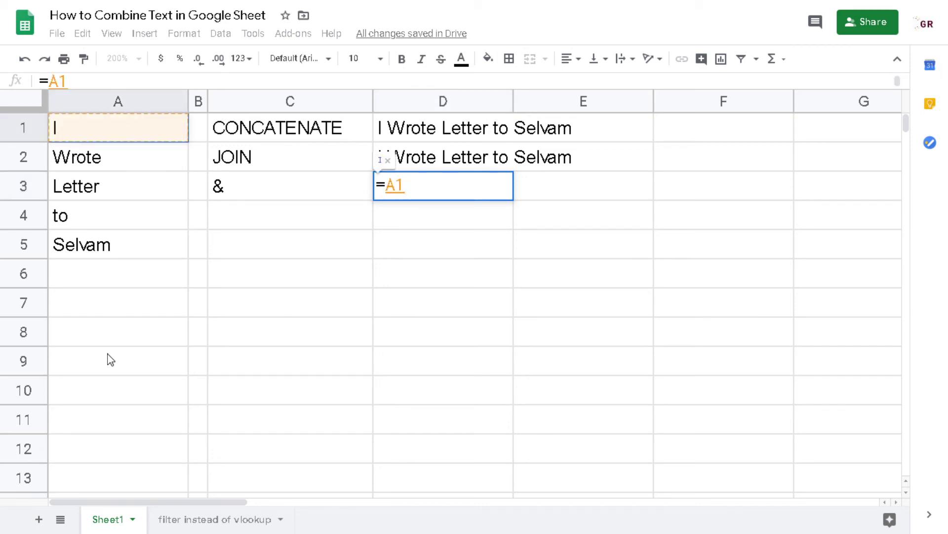
pyautogui.write('&')
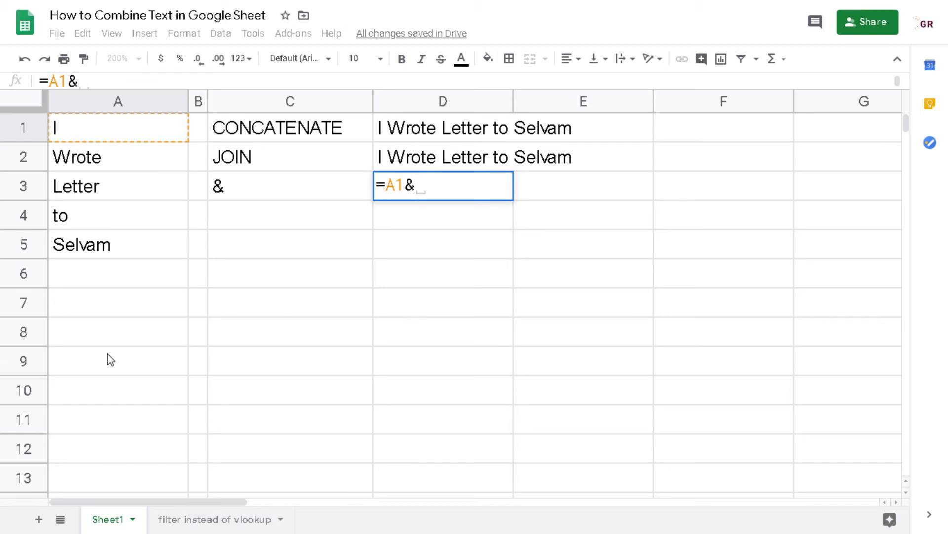
pyautogui.write('"   "&')
pyautogui.click(134, 176)
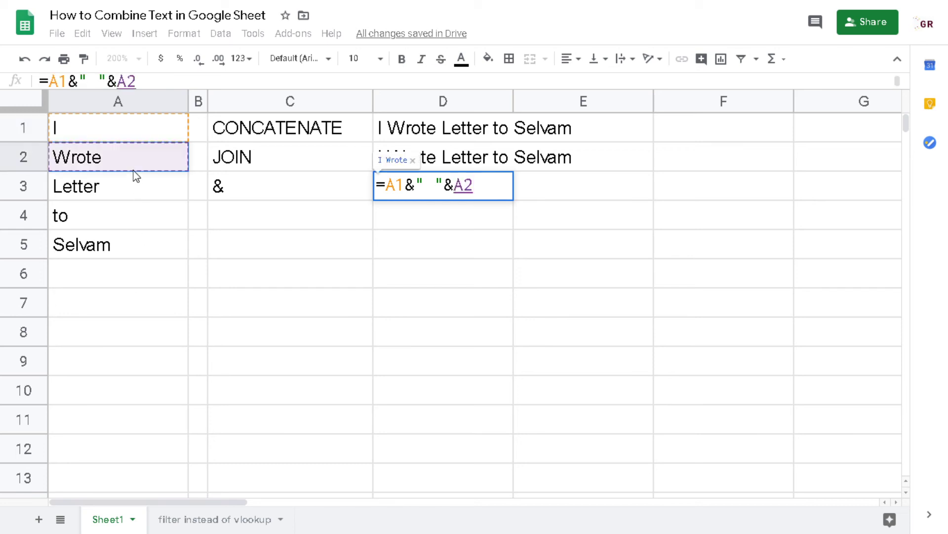
pyautogui.write('&')
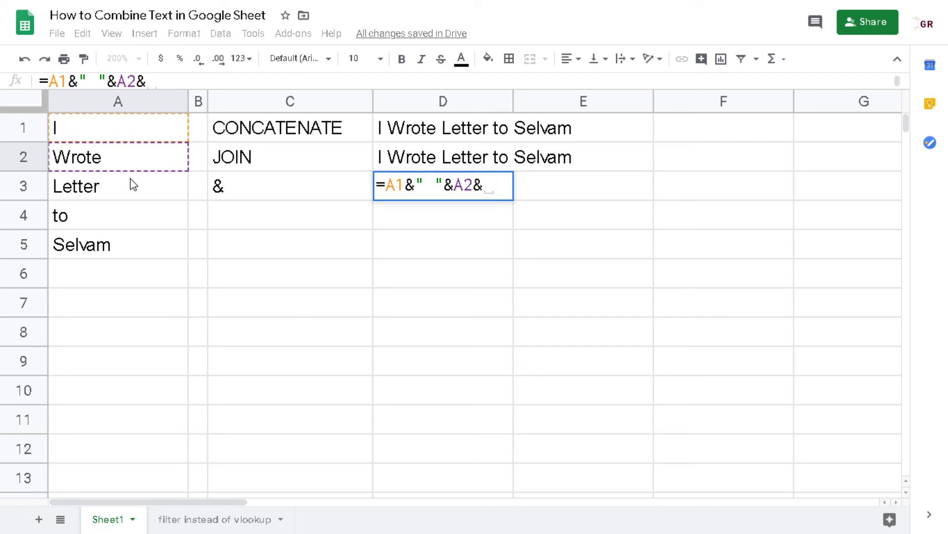
pyautogui.write('"   ",')
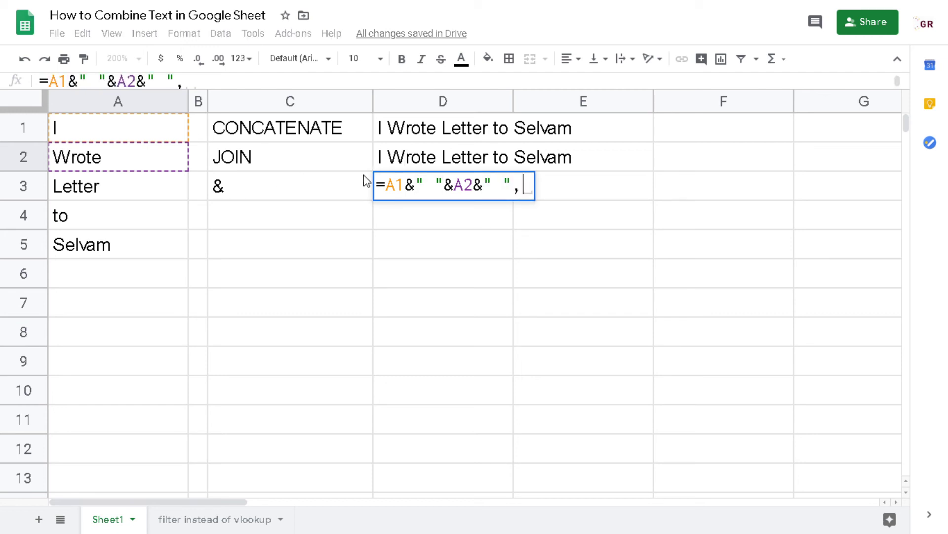
pyautogui.press('BackSpace')
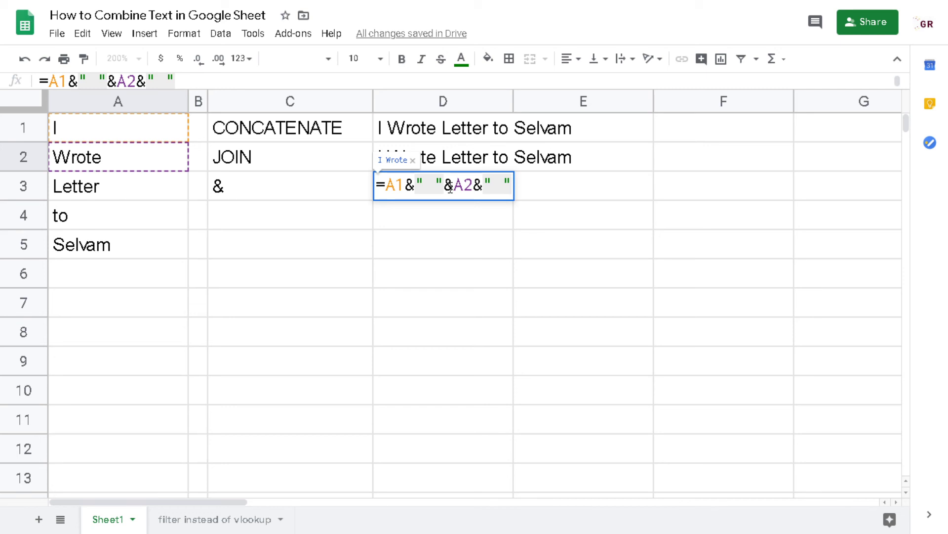
pyautogui.write('&')
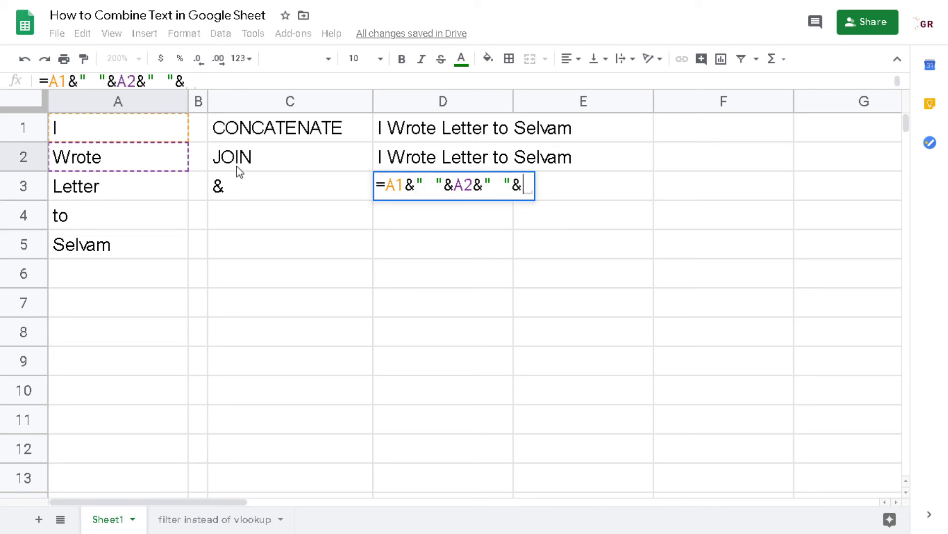
pyautogui.click(147, 188)
pyautogui.write('&" "&A2&" "')
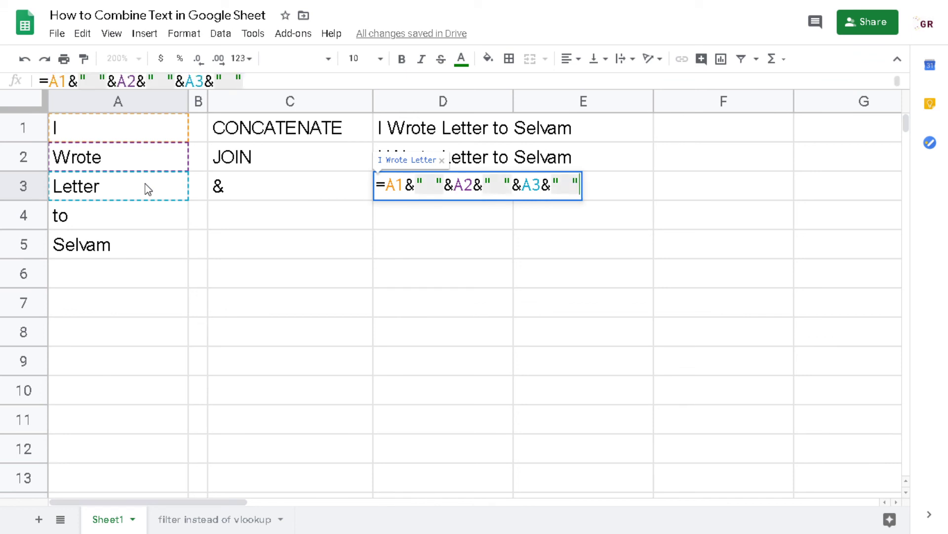
pyautogui.write('&')
pyautogui.click(135, 219)
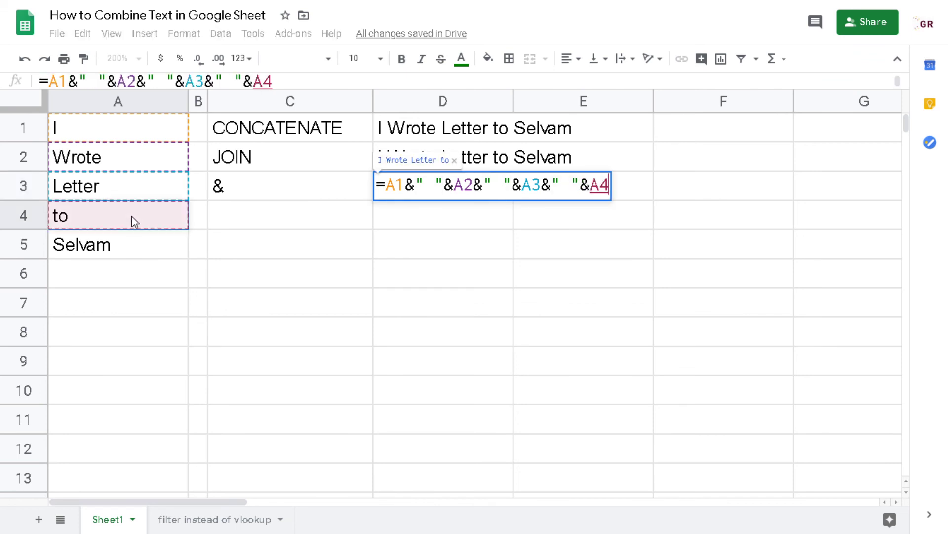
pyautogui.write('&"  "')
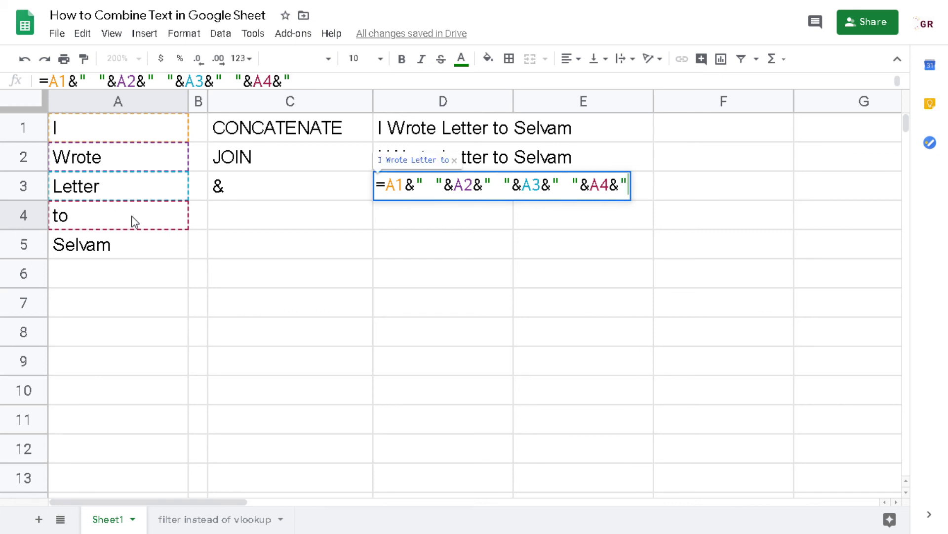
pyautogui.write(',')
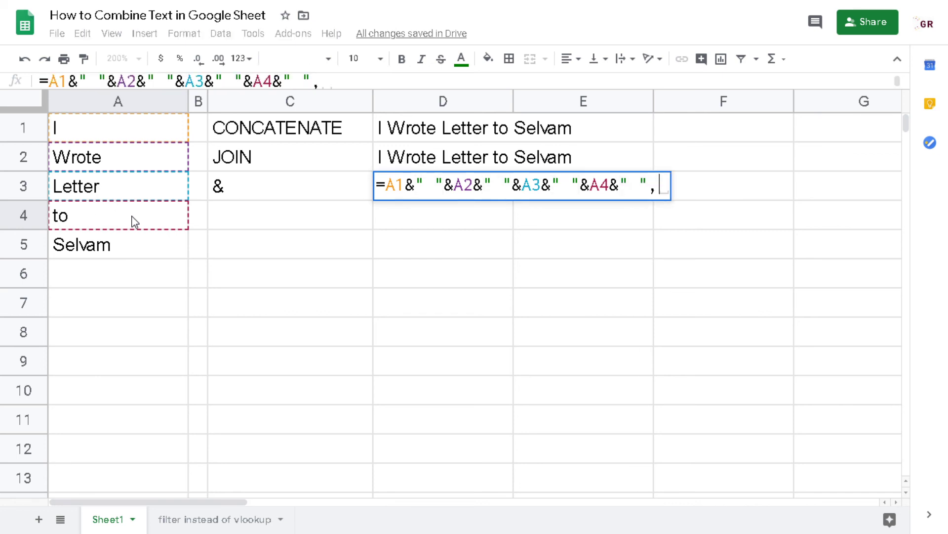
pyautogui.click(144, 244)
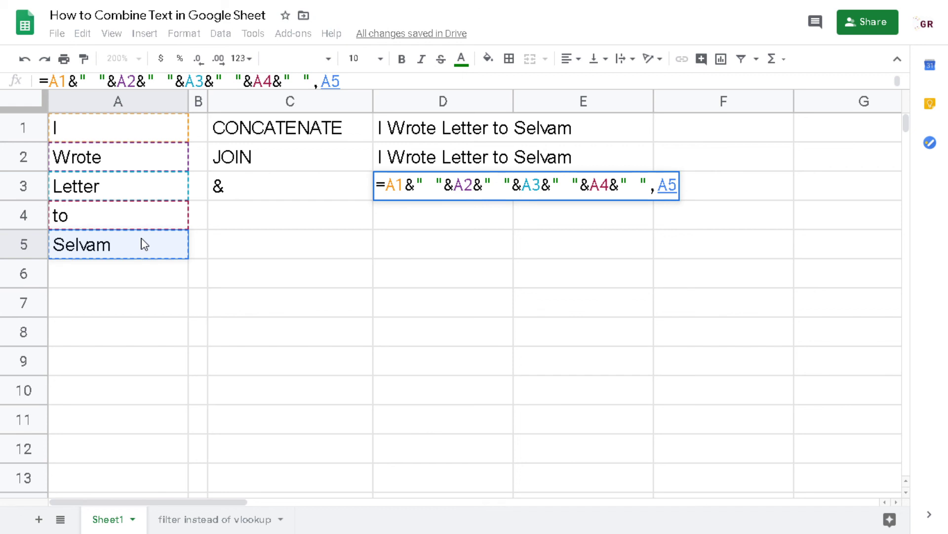
pyautogui.press('Return')
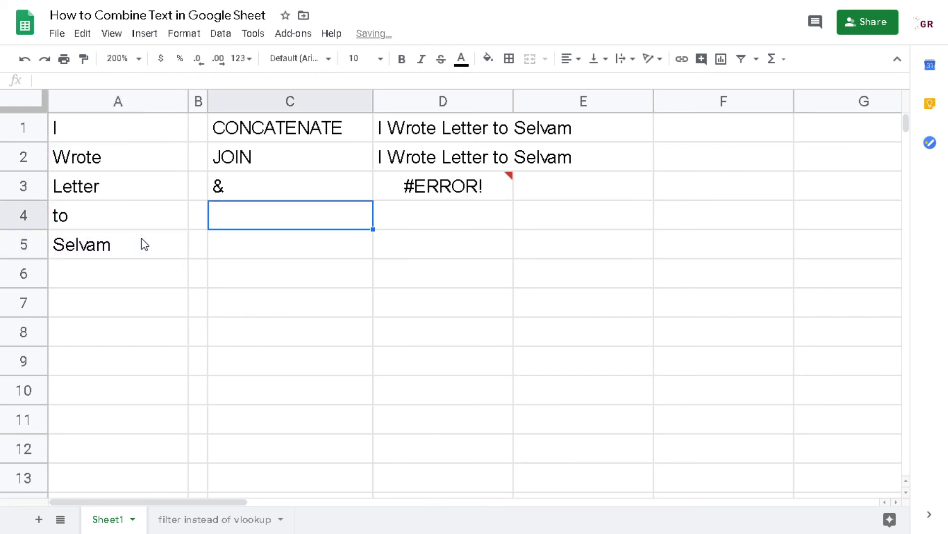
# Replace the comma before A5 in D3's formula with & so it shows I Wrote Letter to Selvam
pyautogui.click(424, 193)
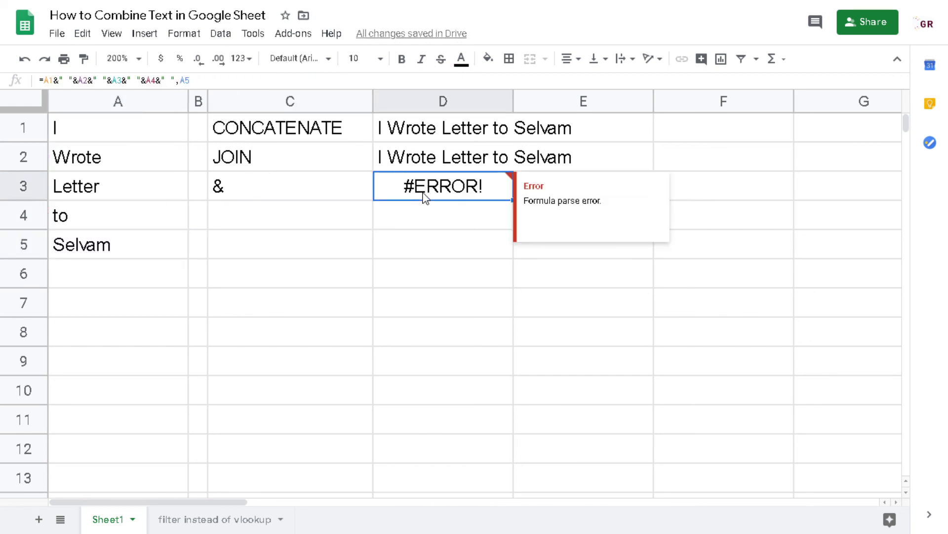
pyautogui.doubleClick(438, 191)
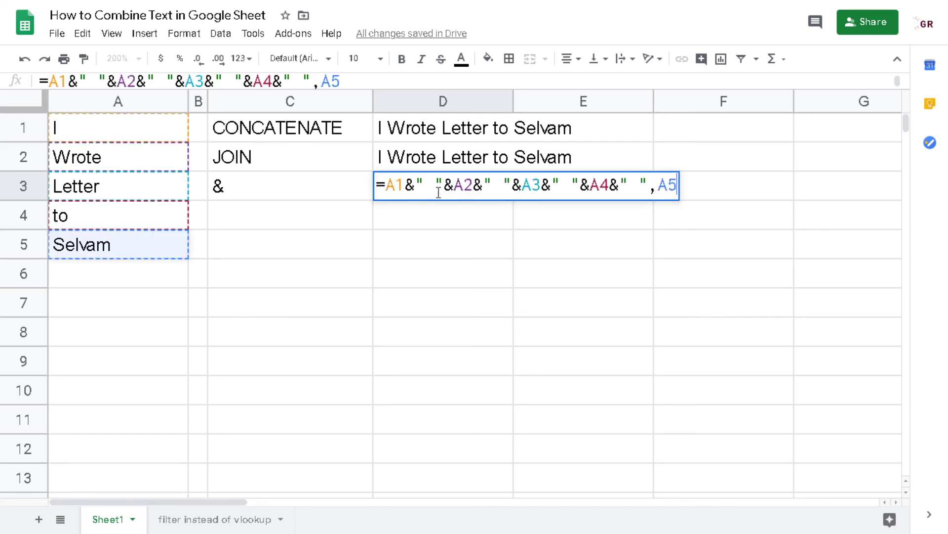
pyautogui.click(649, 186)
pyautogui.press('Delete')
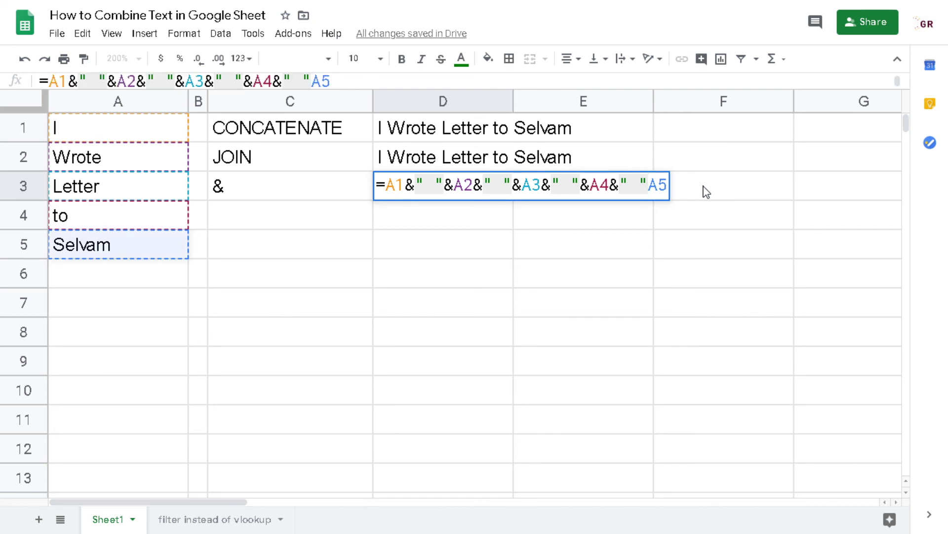
pyautogui.write('&')
pyautogui.press('Return')
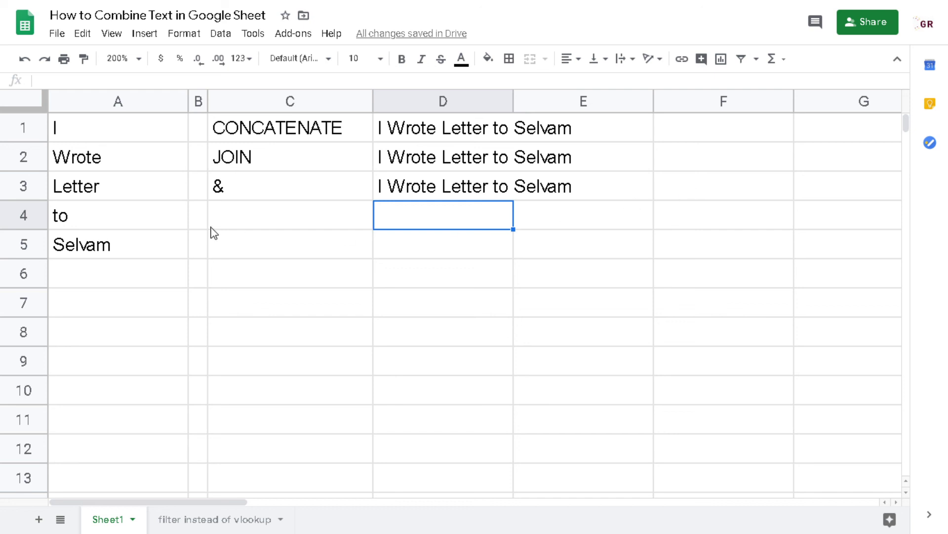
pyautogui.click(333, 192)
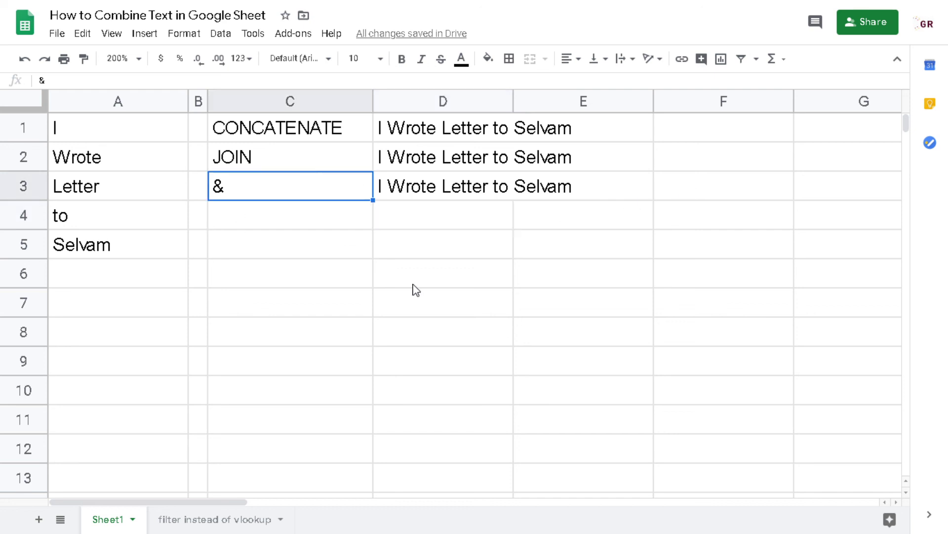